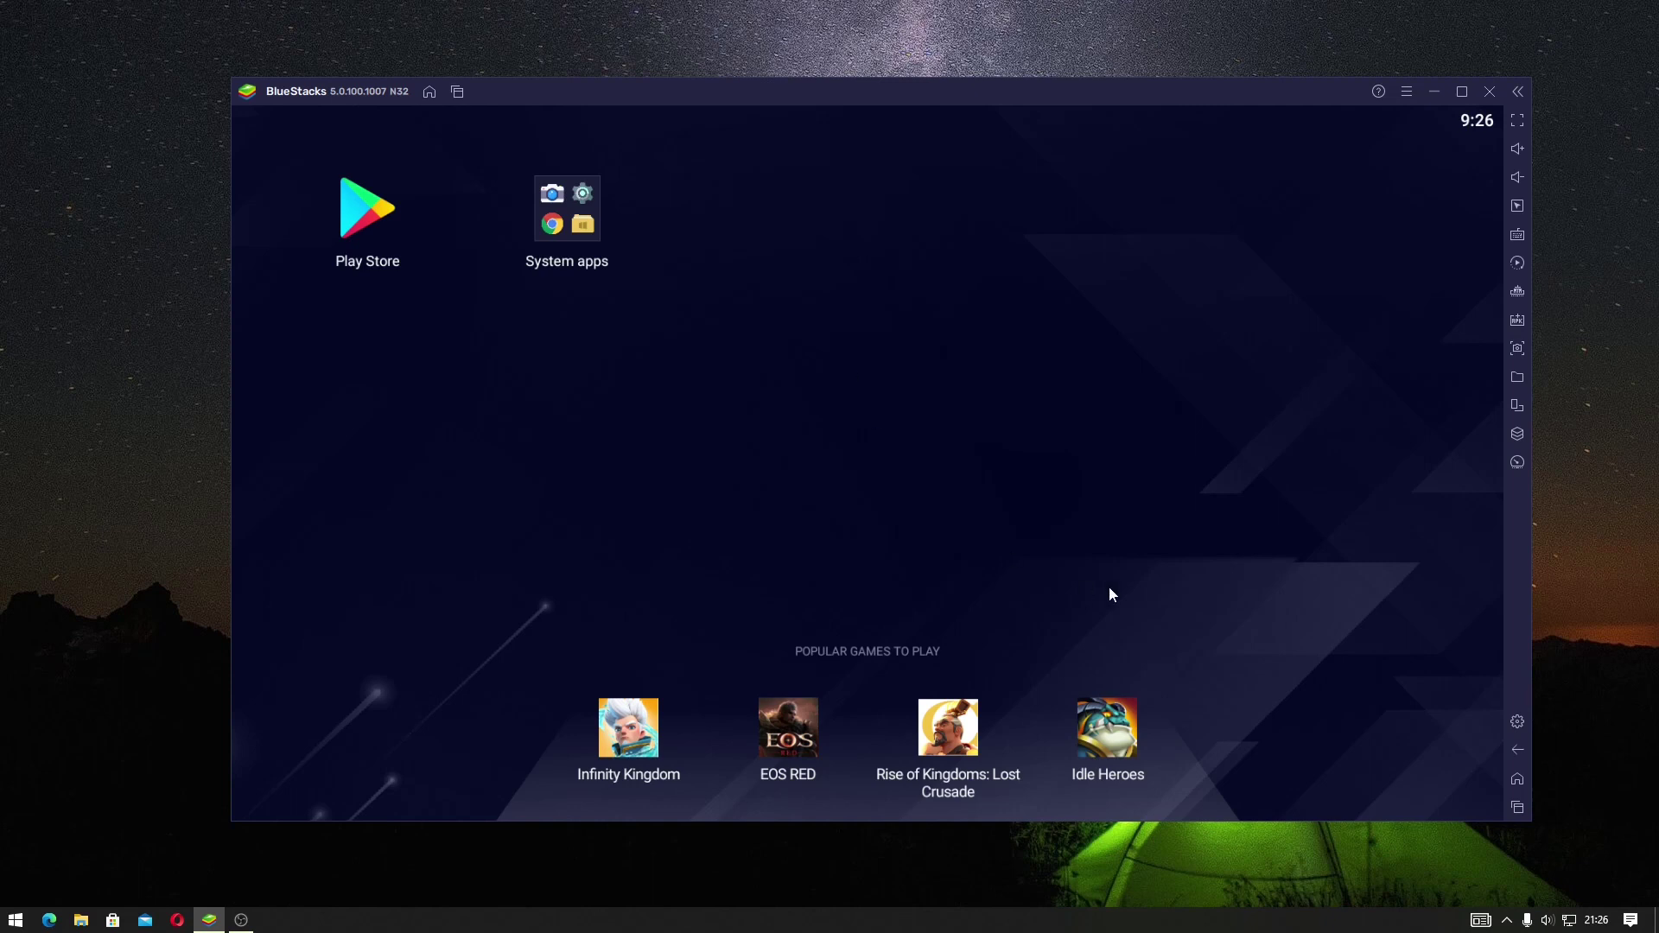
# - Open the emulator's performance settings, set the CPU allocation to Custom and view the available core counts
pyautogui.click(1518, 721)
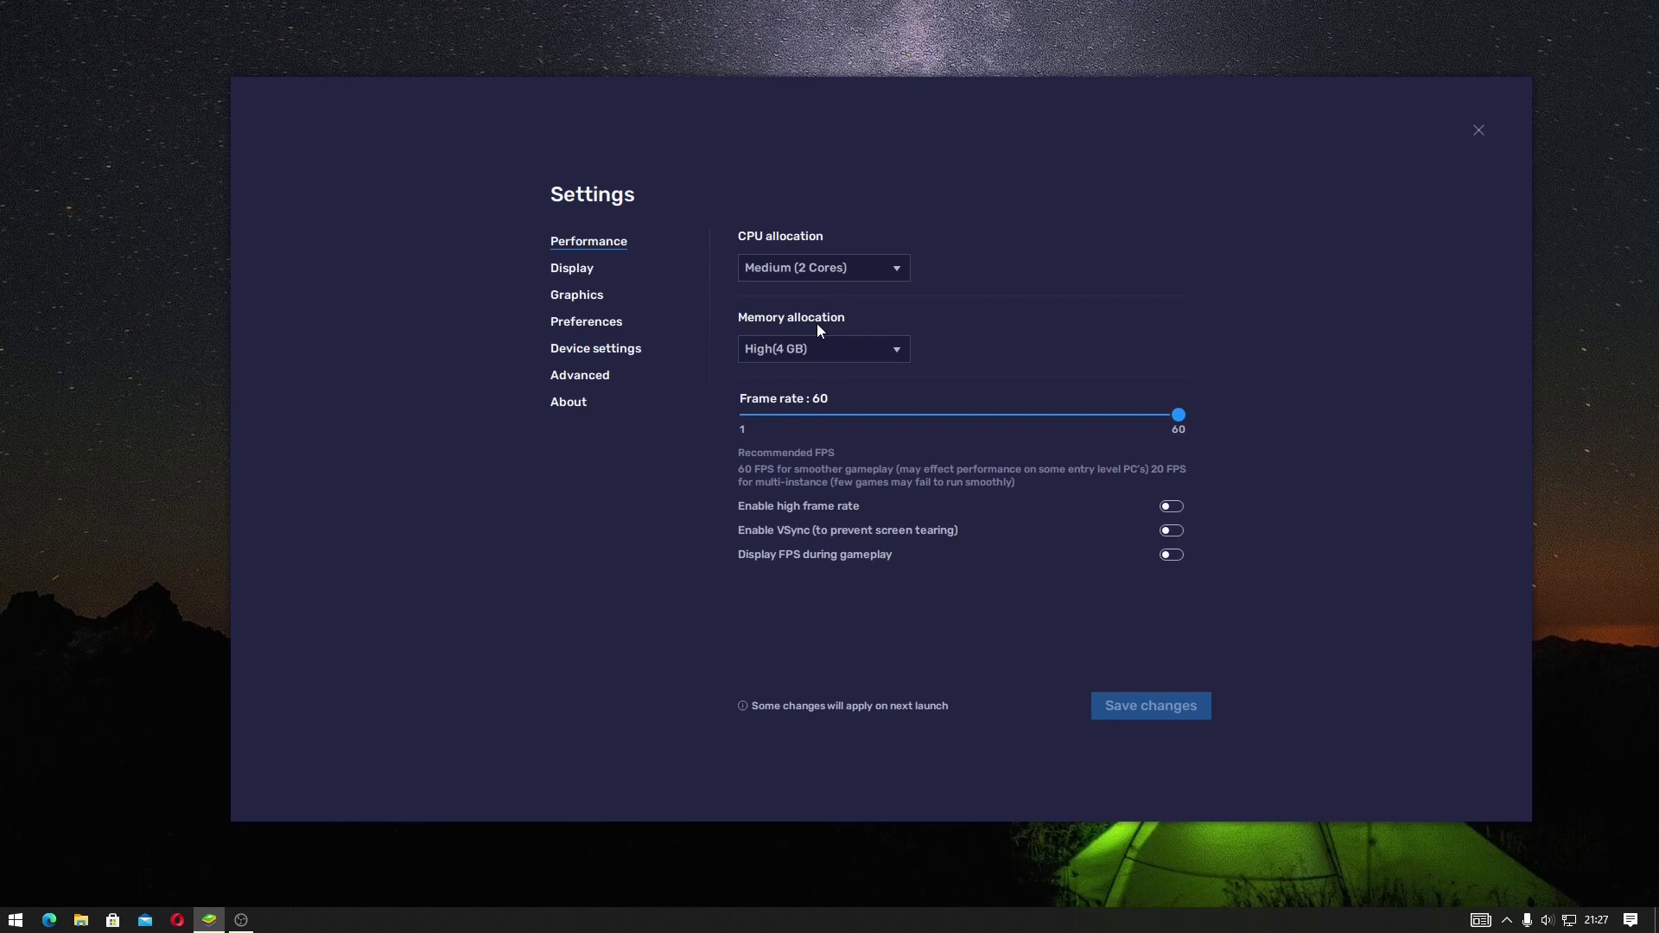
pyautogui.click(824, 266)
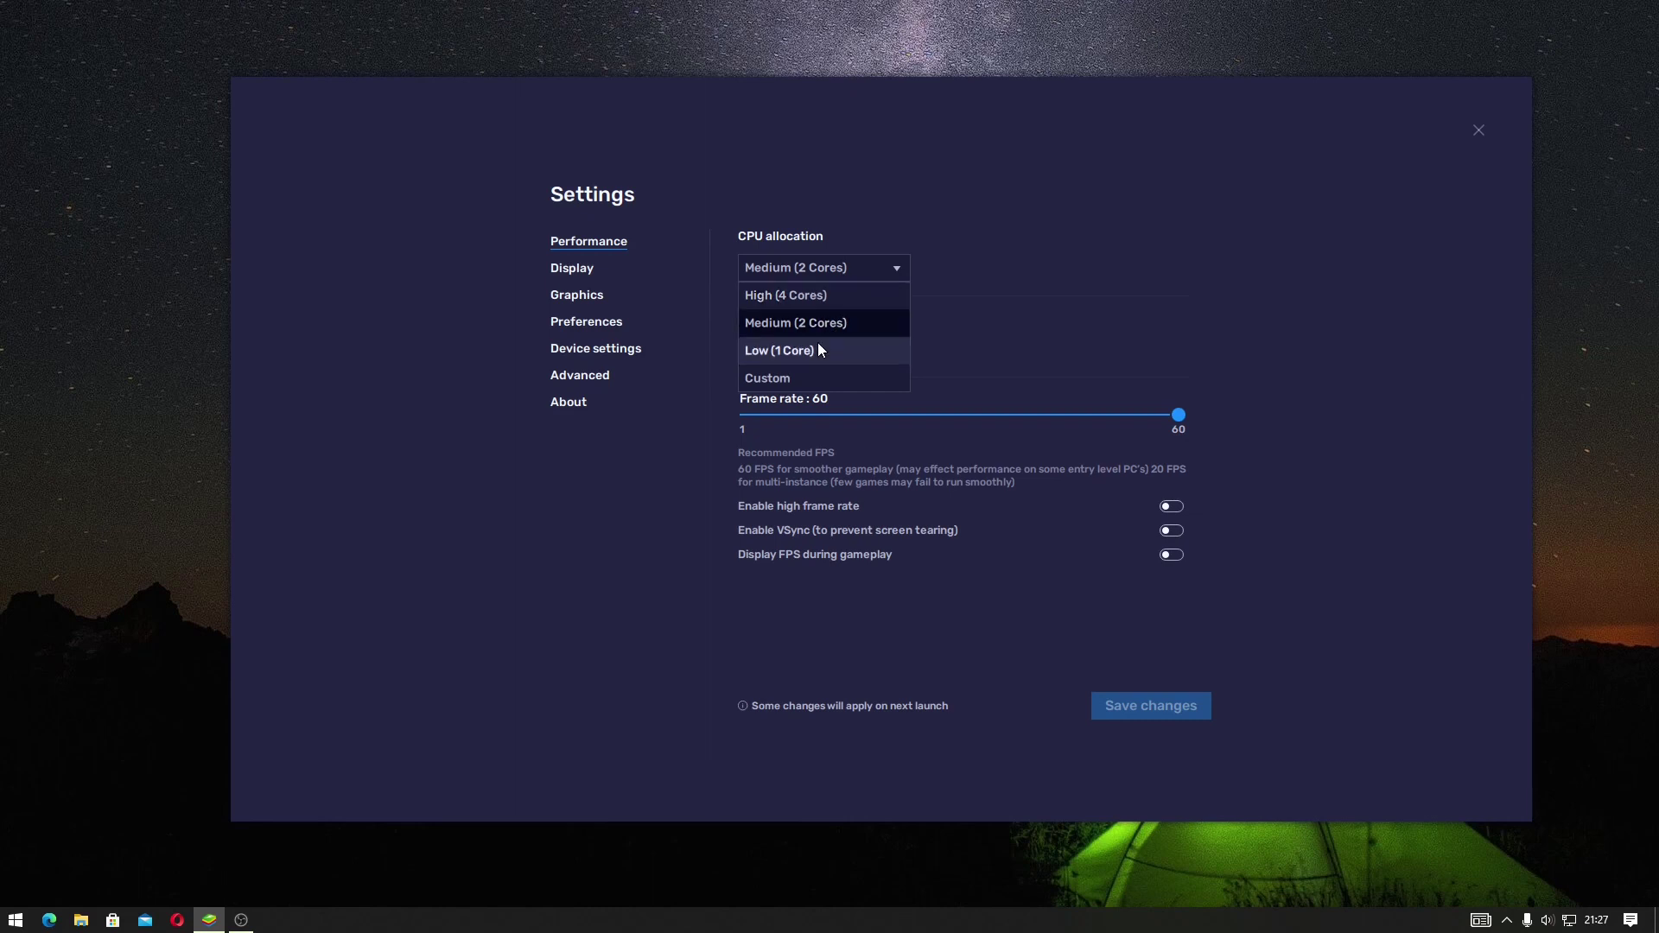
pyautogui.click(817, 377)
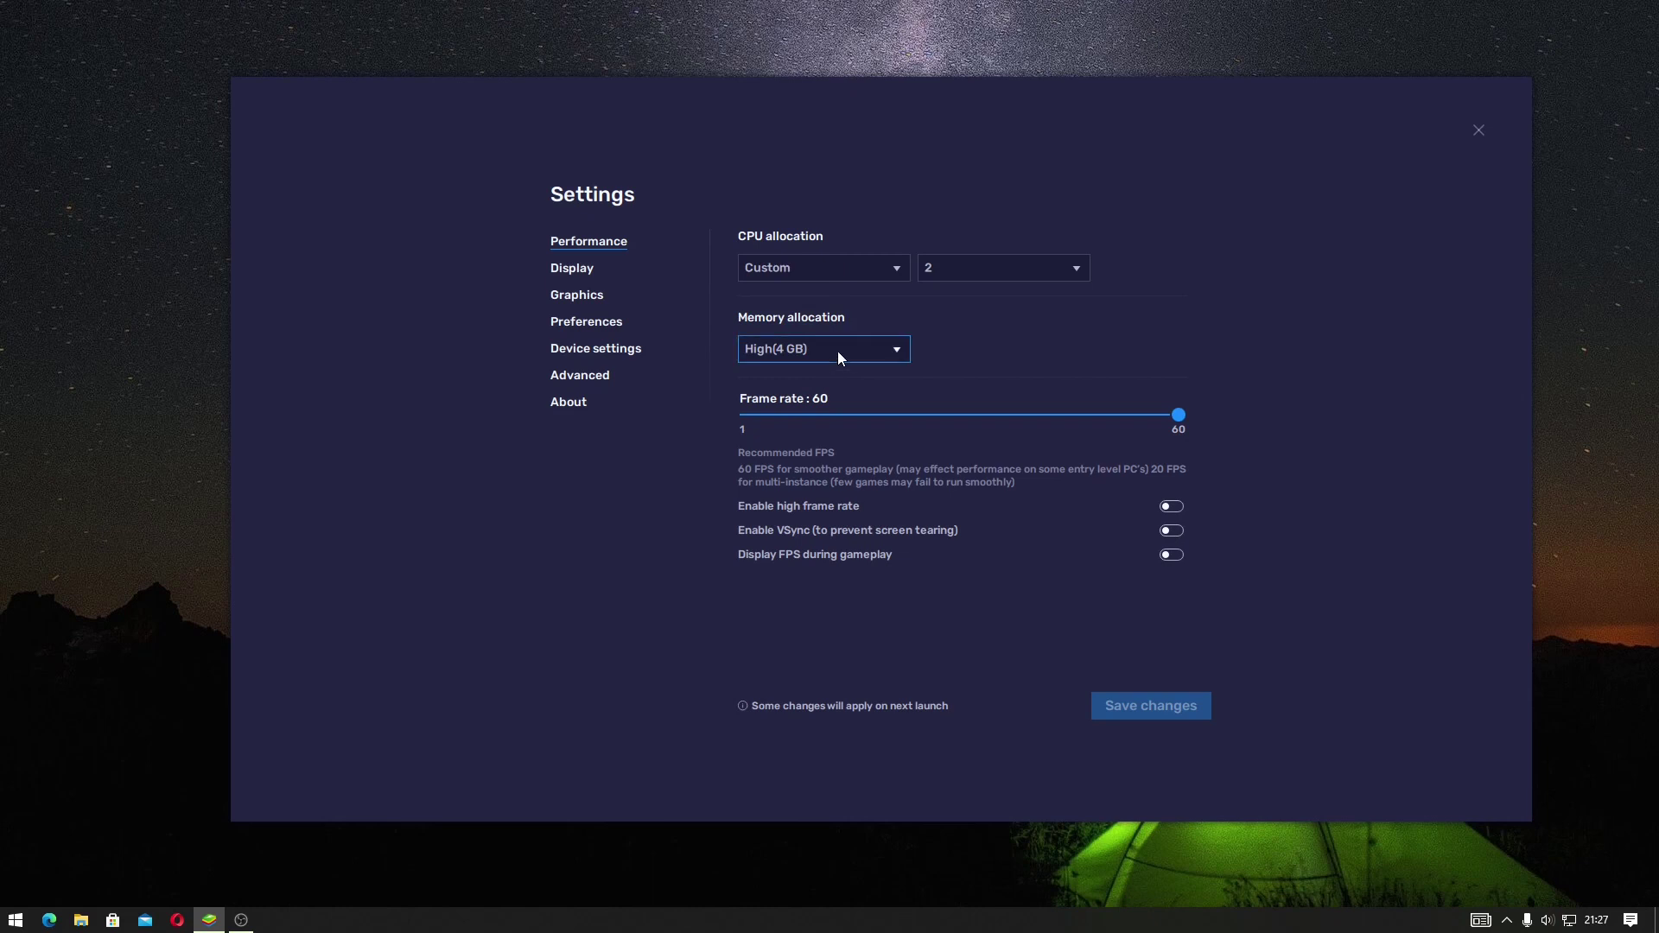
pyautogui.click(966, 272)
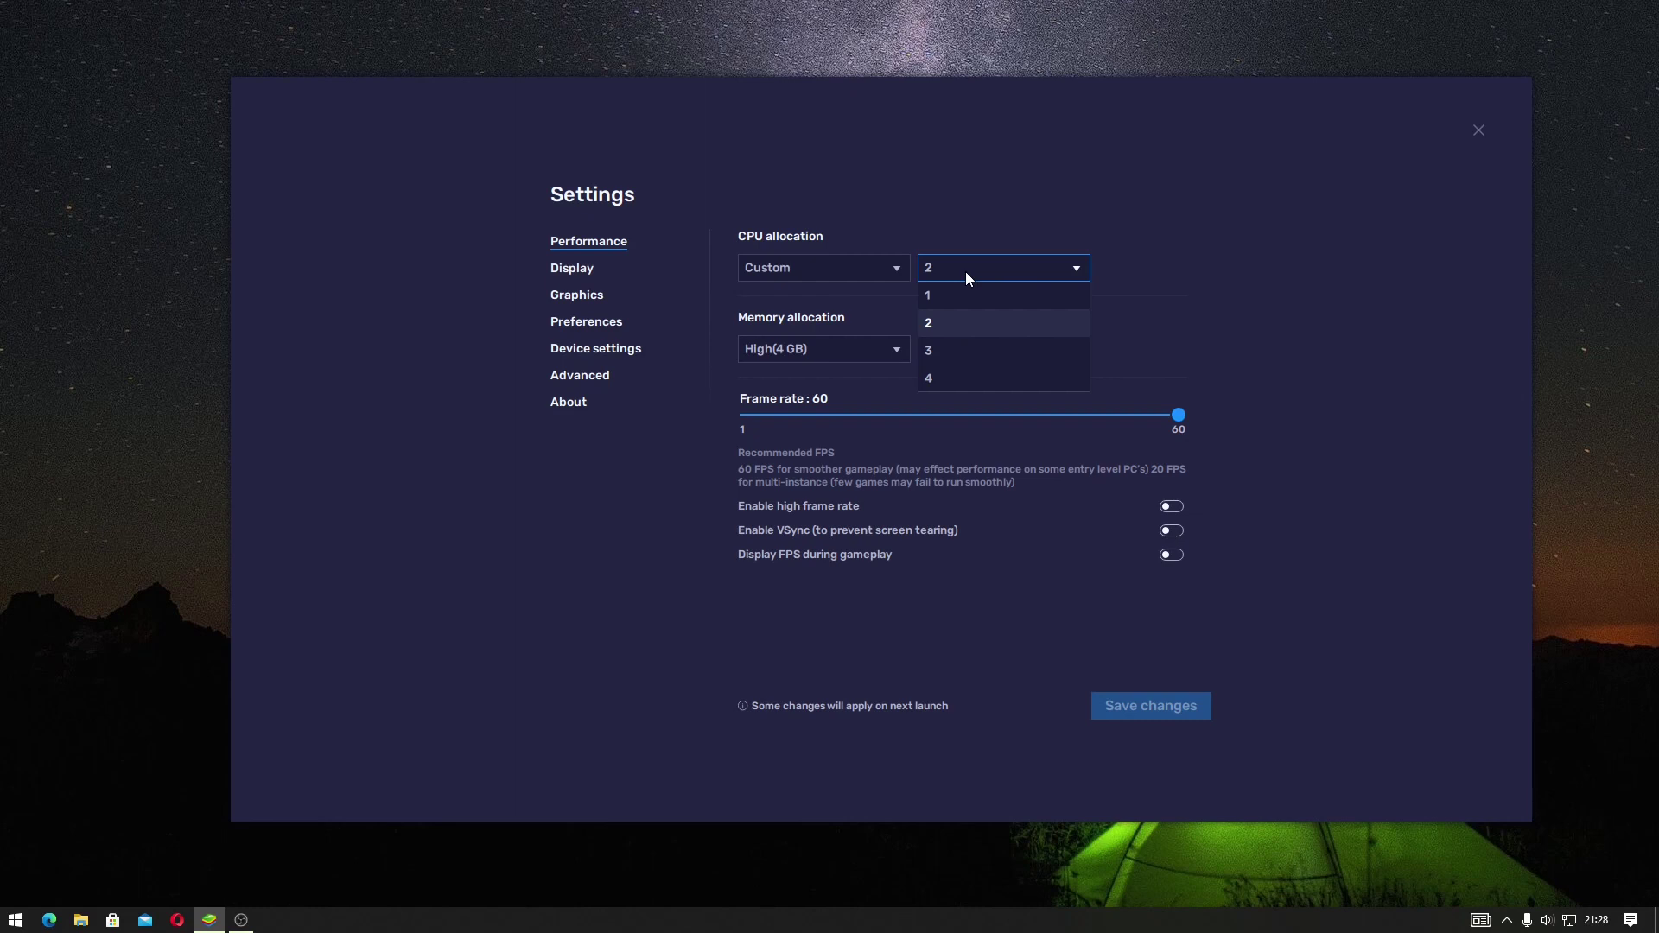
# - Switch to Task Manager and check the processor's core and logical processor counts
pyautogui.rightClick(987, 919)
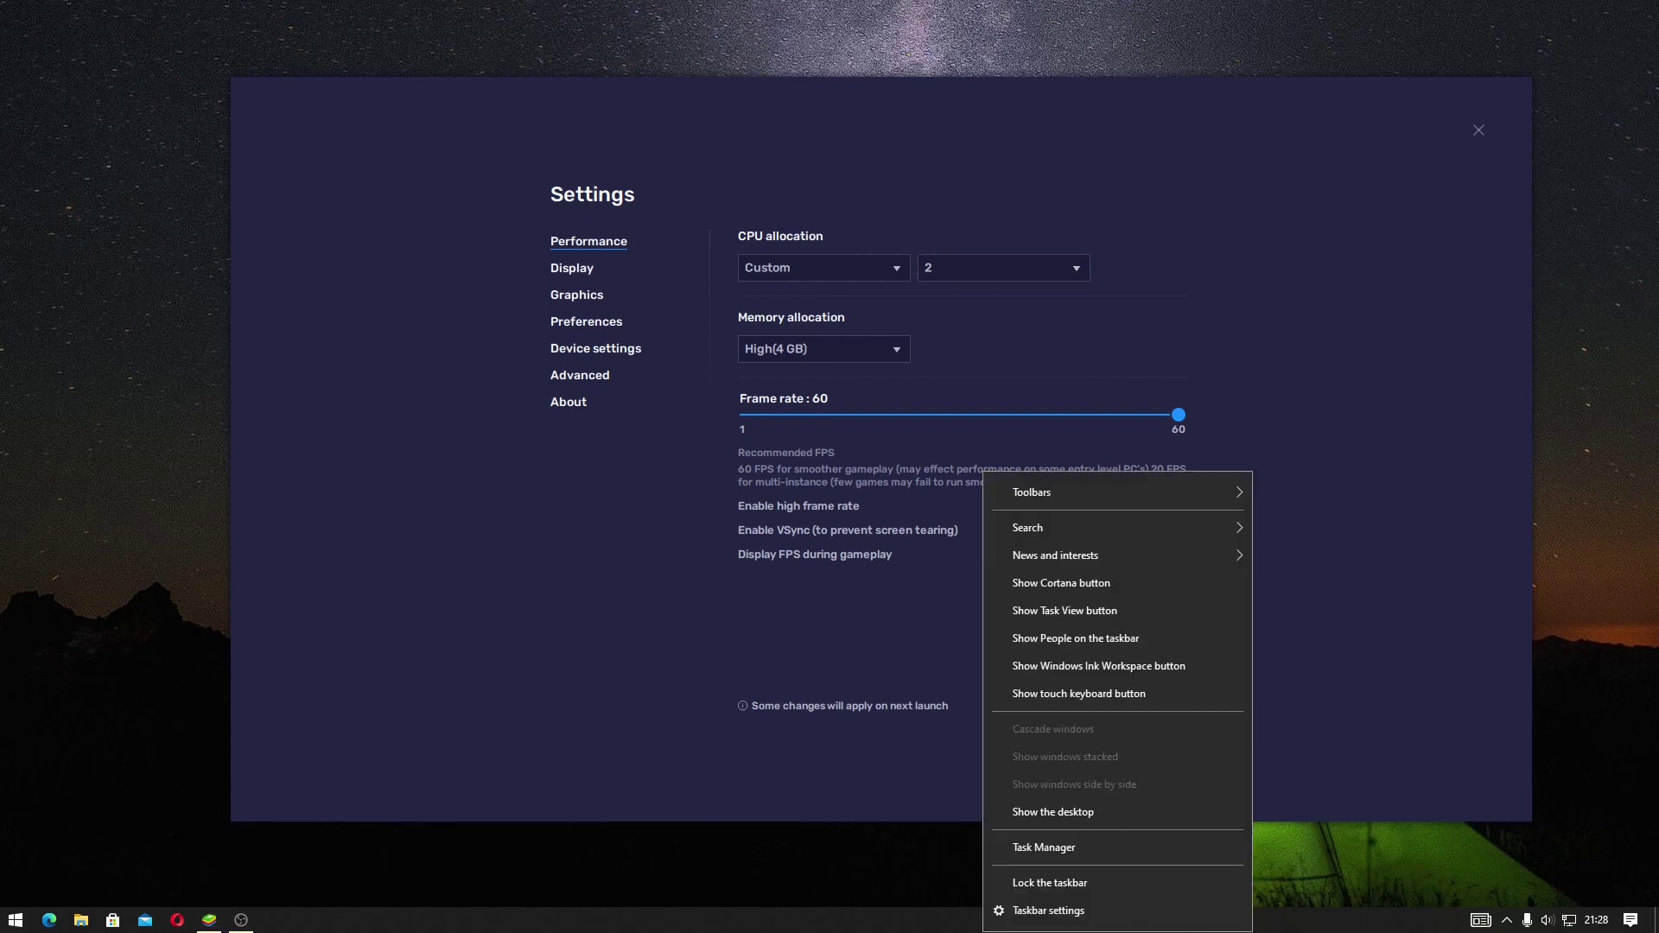
pyautogui.click(1020, 848)
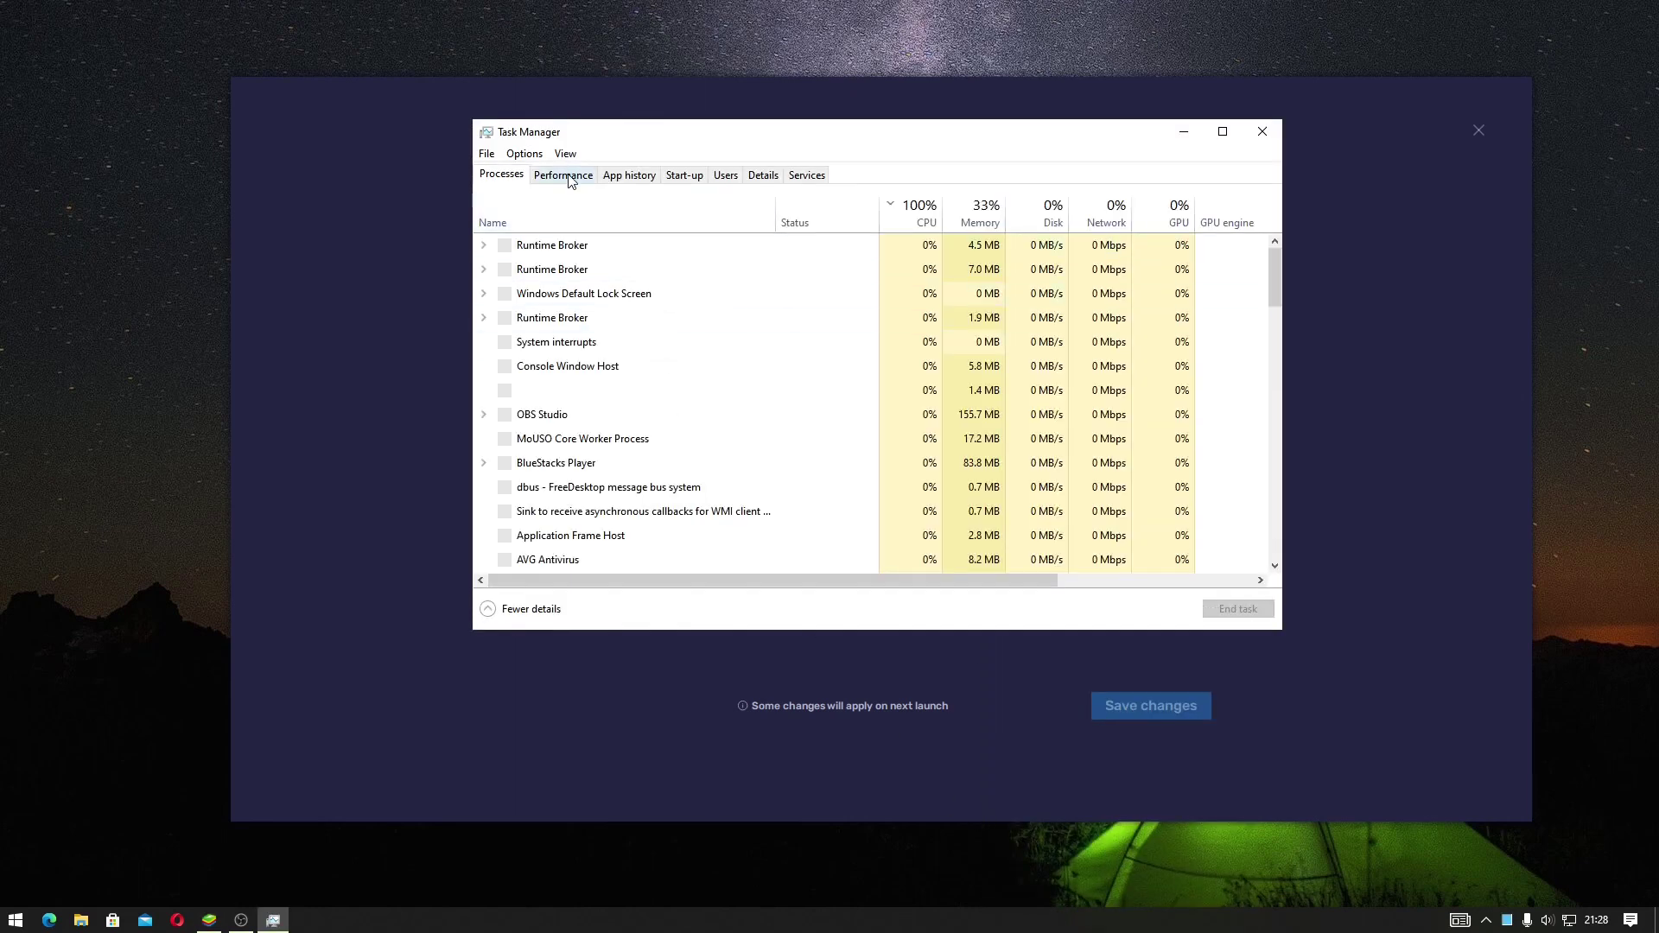
pyautogui.click(567, 175)
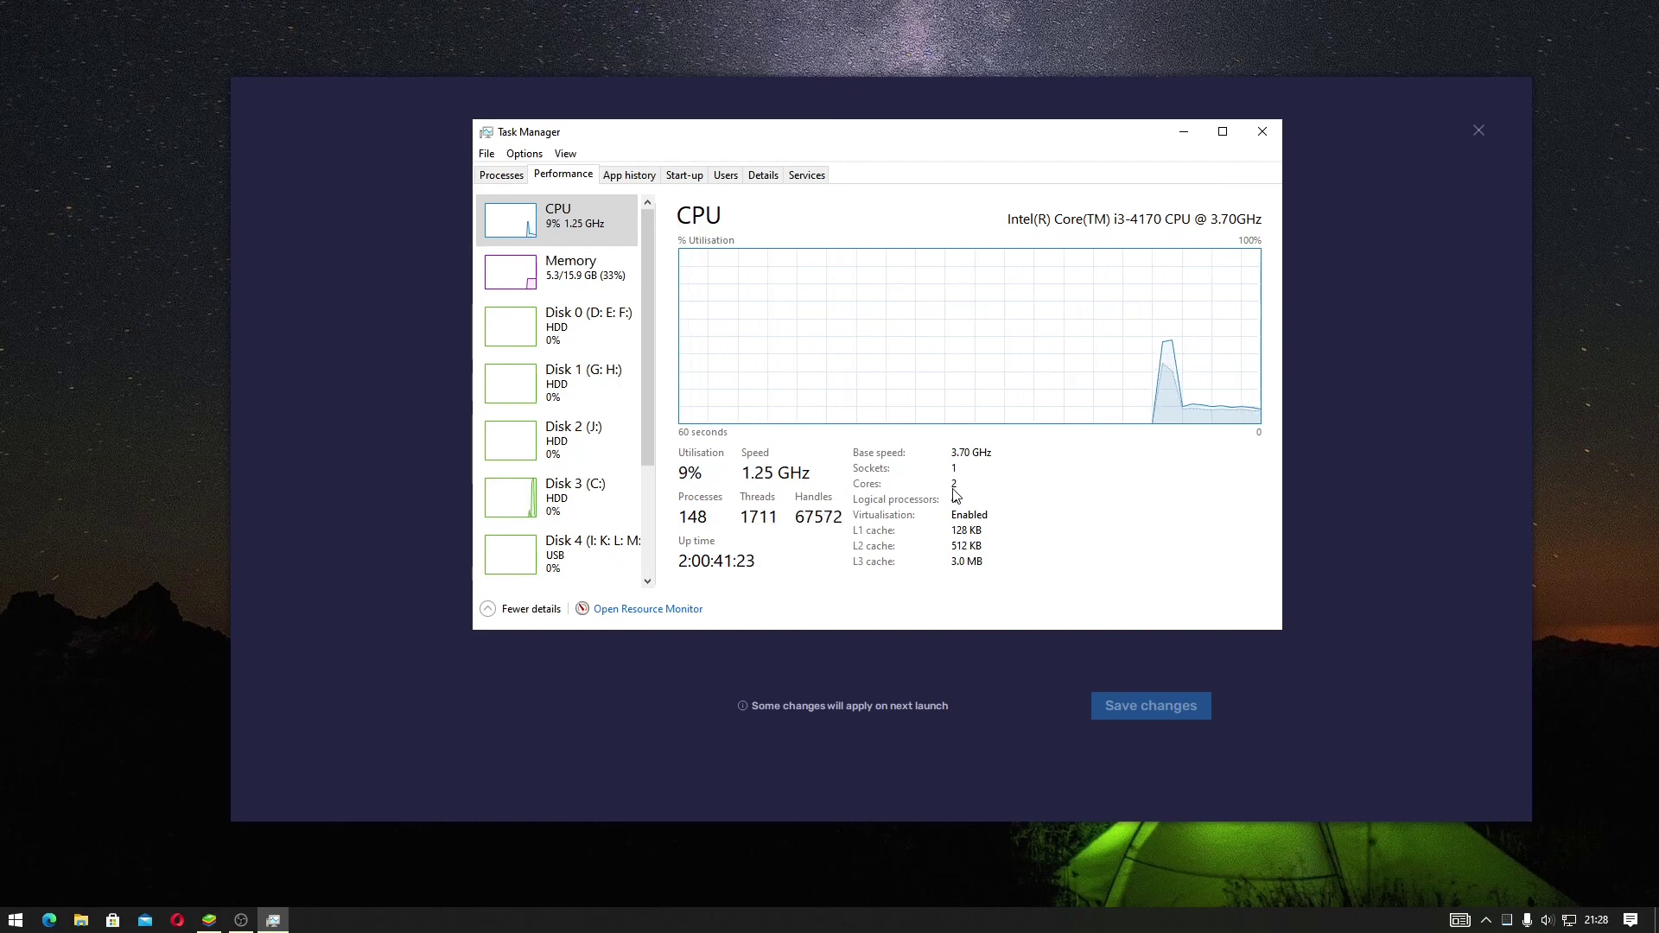
pyautogui.click(1263, 132)
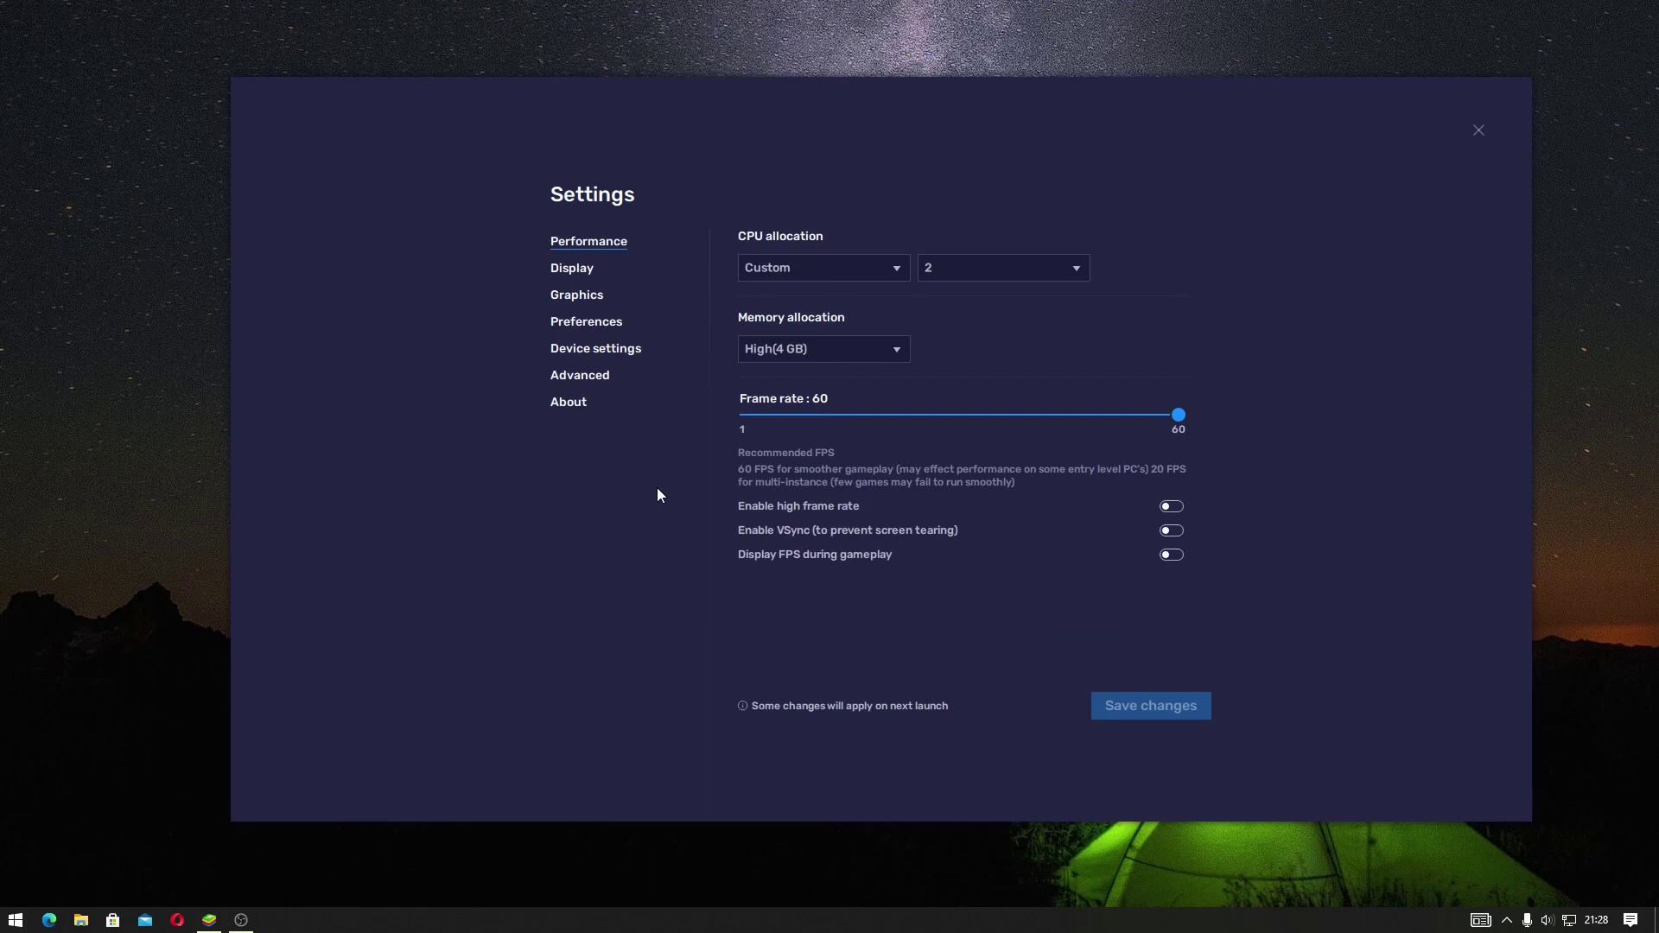
# - Launch CPU-Z and check the processor's core and thread counts
pyautogui.press('super')
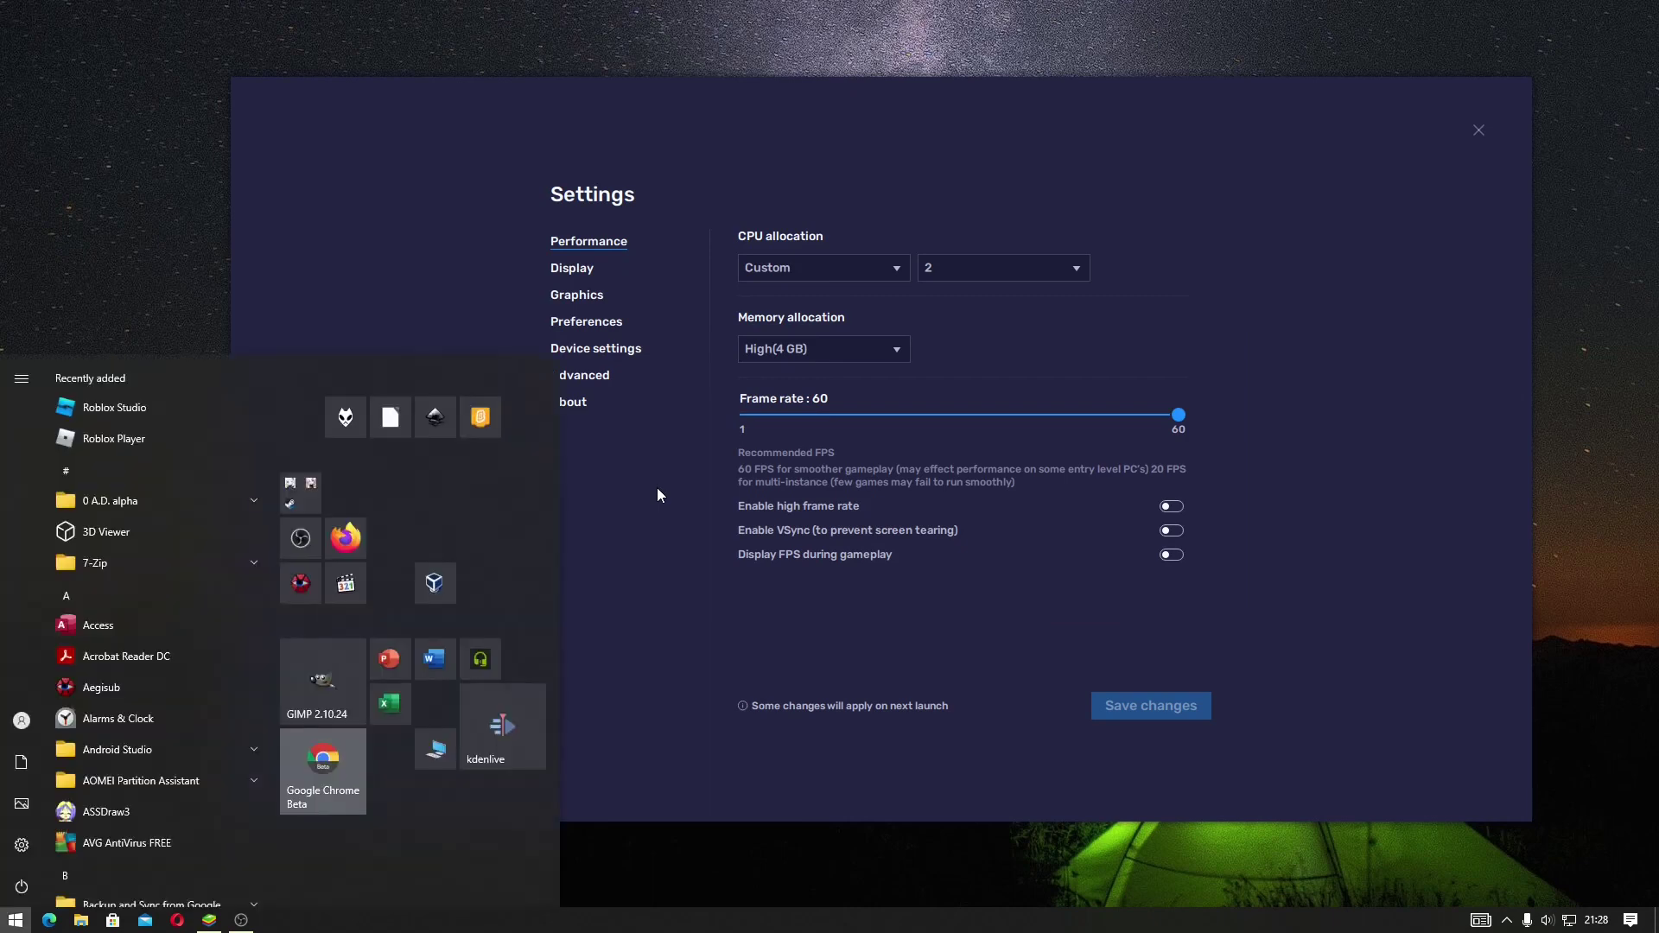
pyautogui.write('cpu')
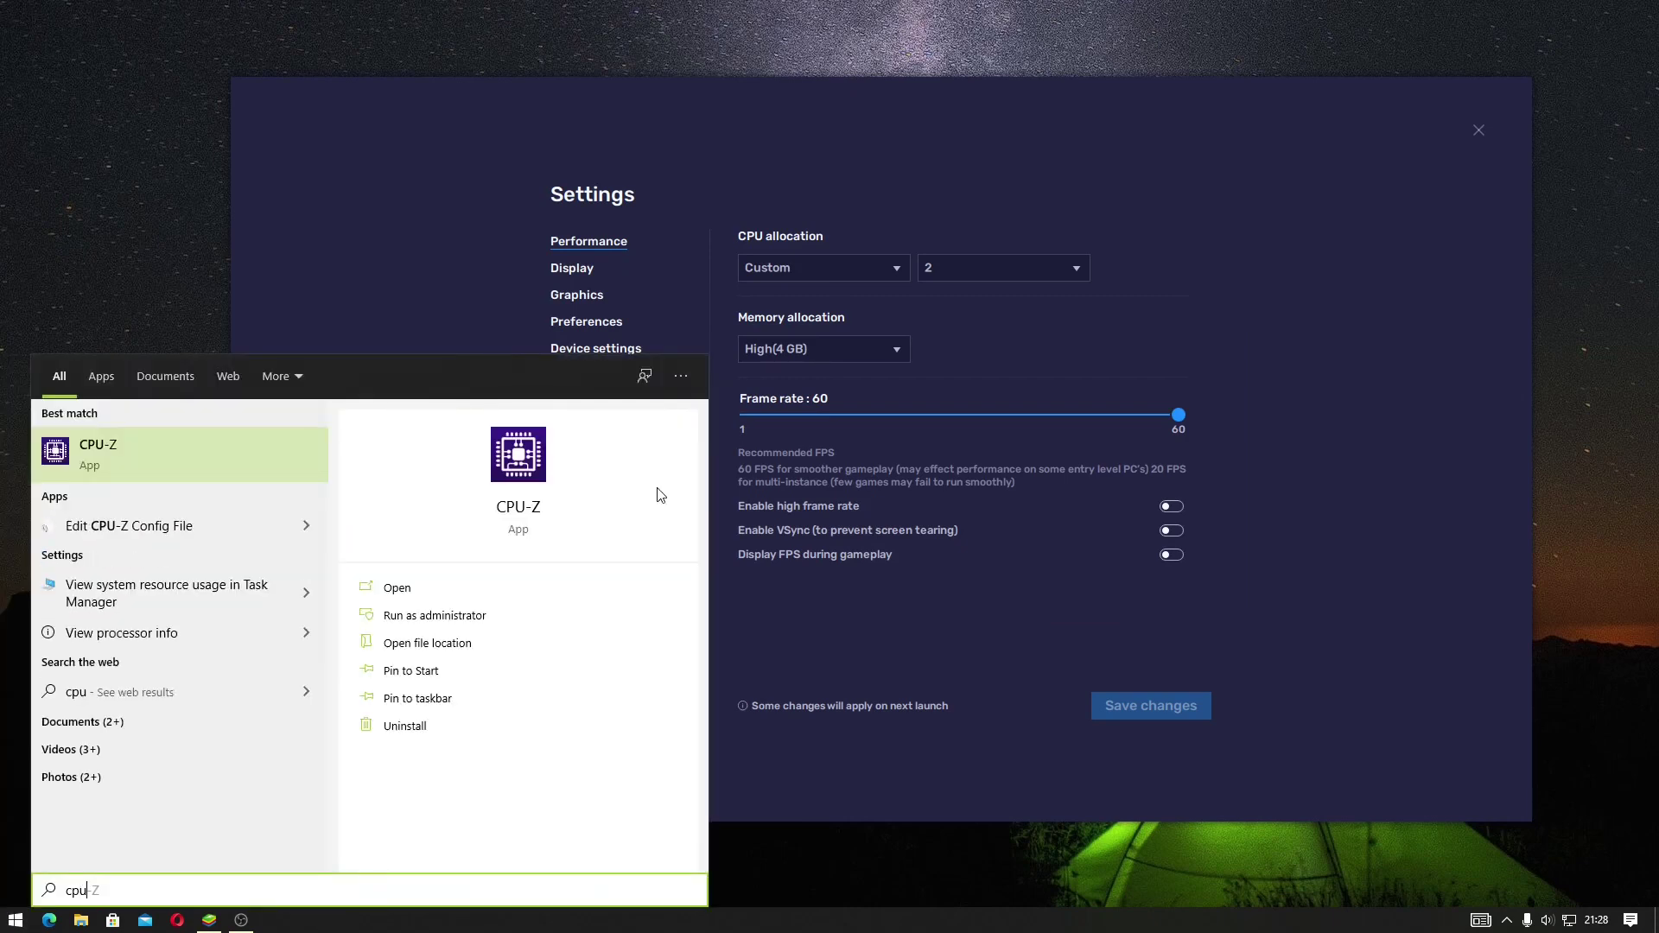
pyautogui.press('Return')
pyautogui.click(707, 579)
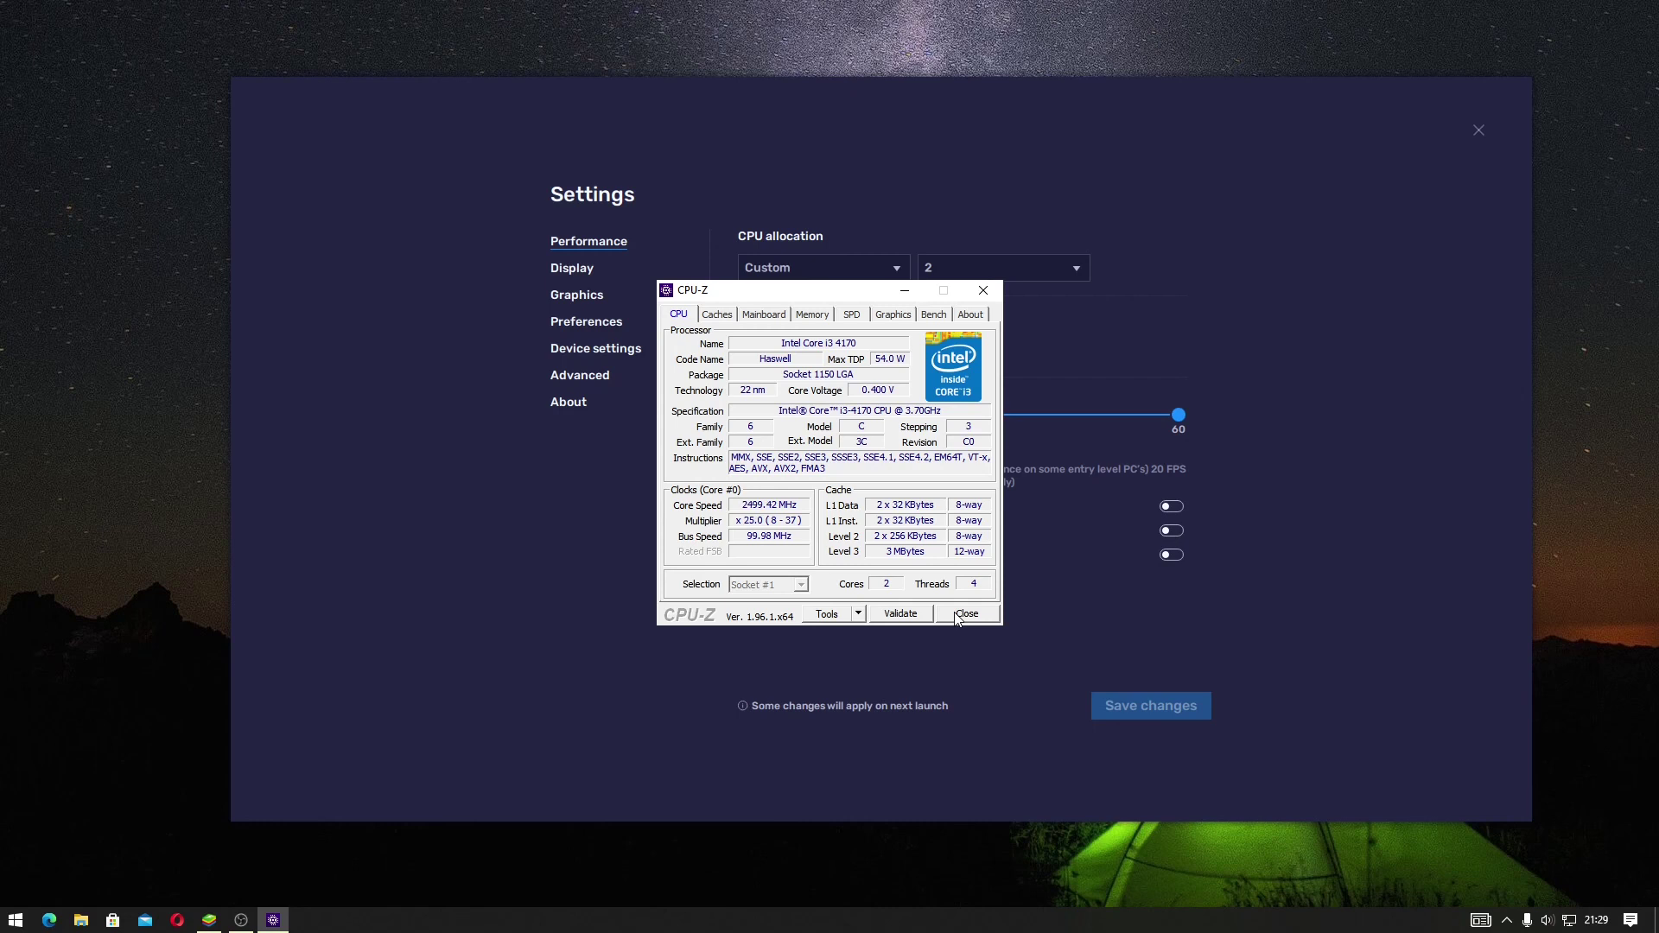
# - Return to the BlueStacks settings, keep 2 custom cores selected and set the CPU allocation to Medium (2 Cores)
pyautogui.click(1047, 277)
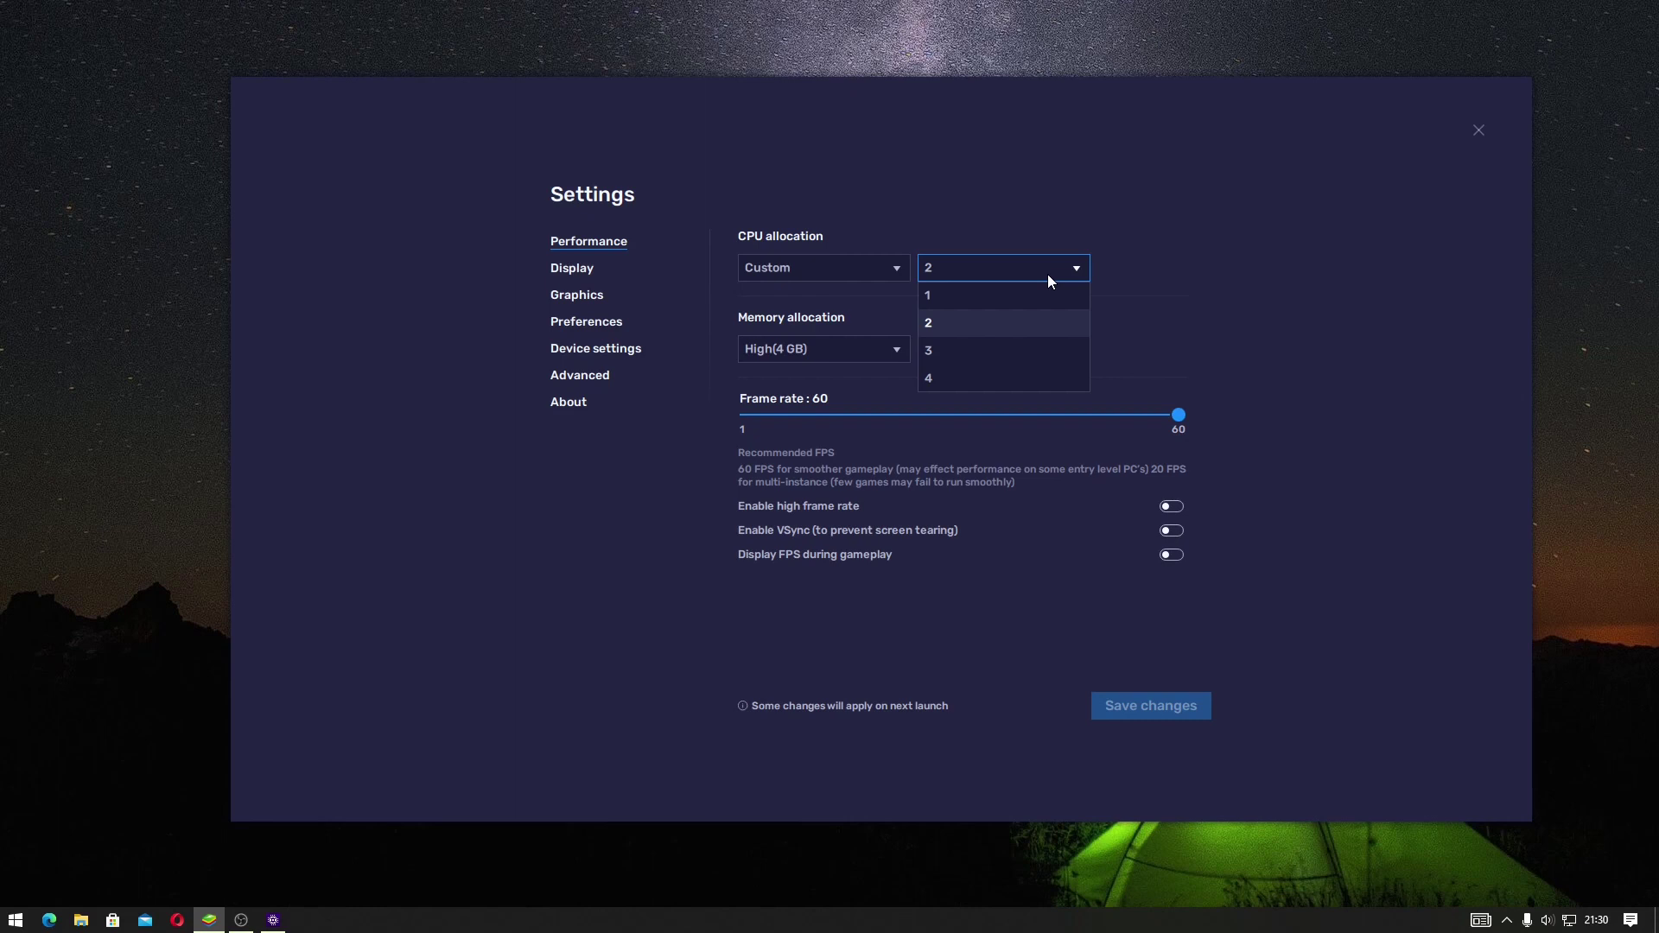
pyautogui.click(931, 321)
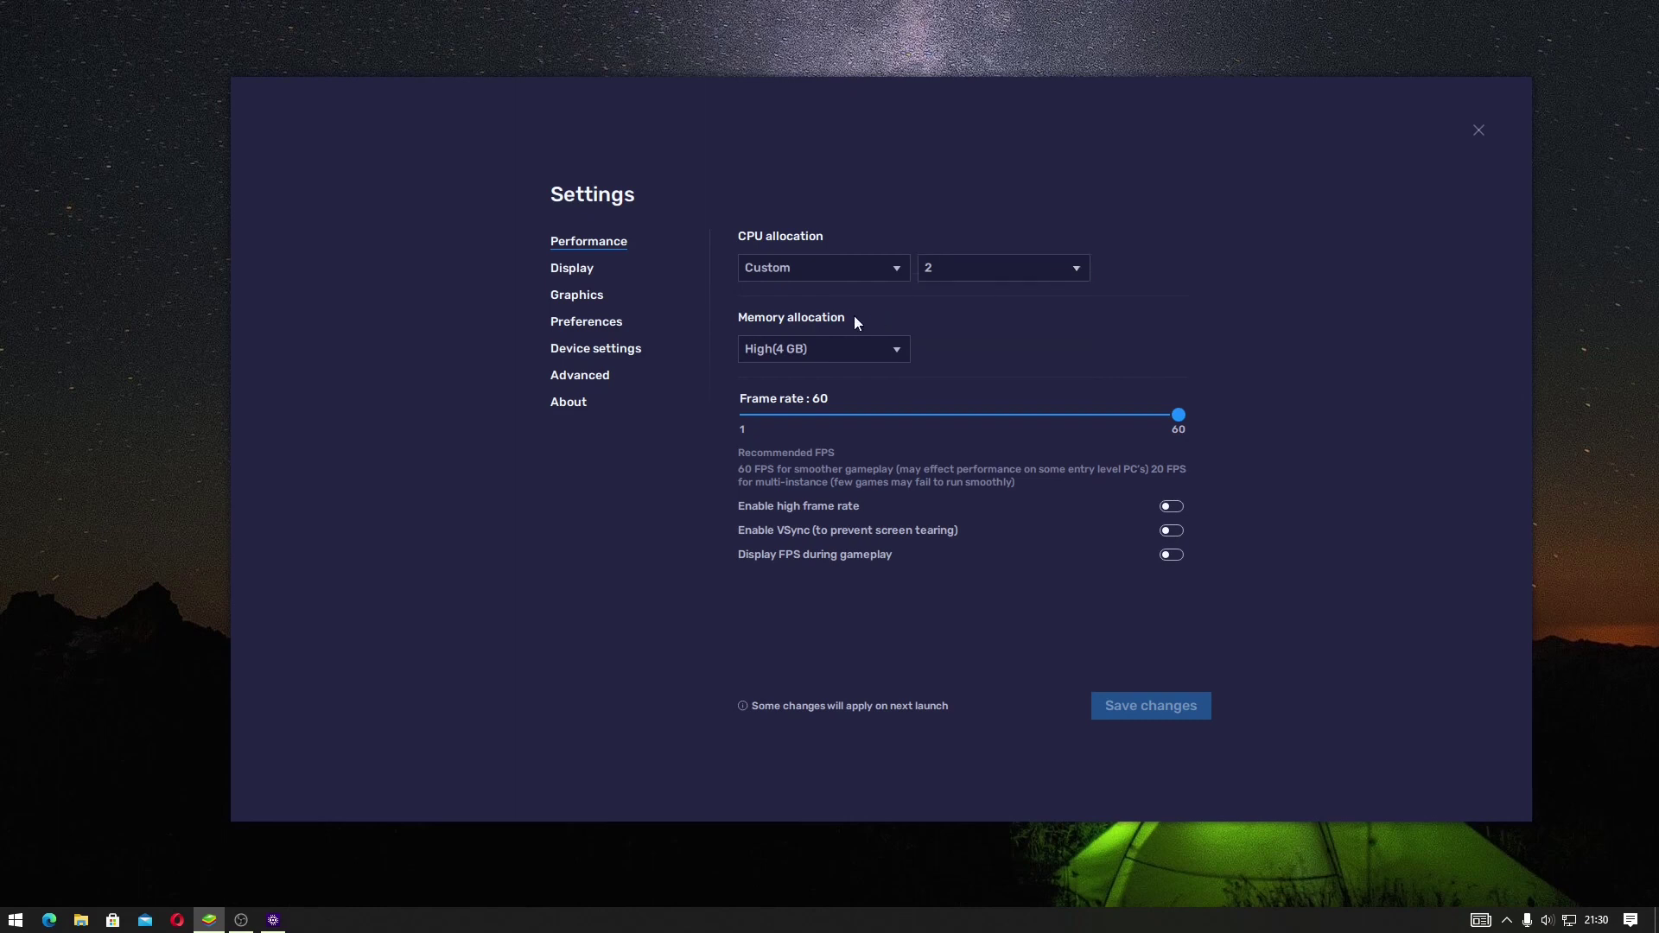
pyautogui.click(864, 266)
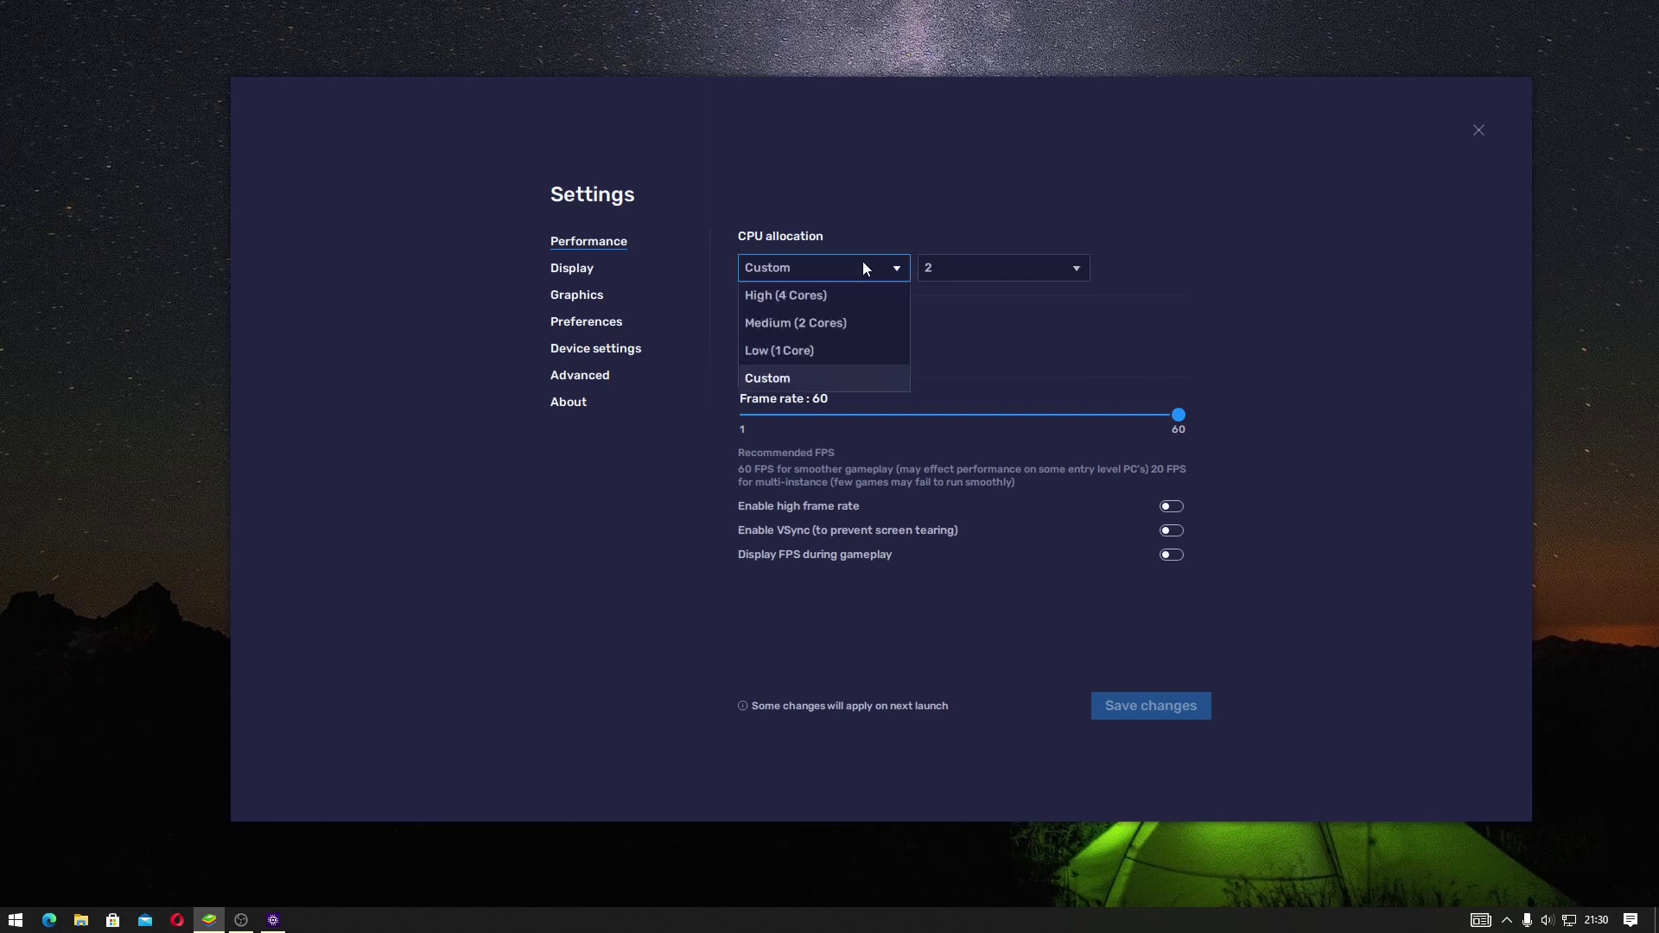
pyautogui.click(830, 323)
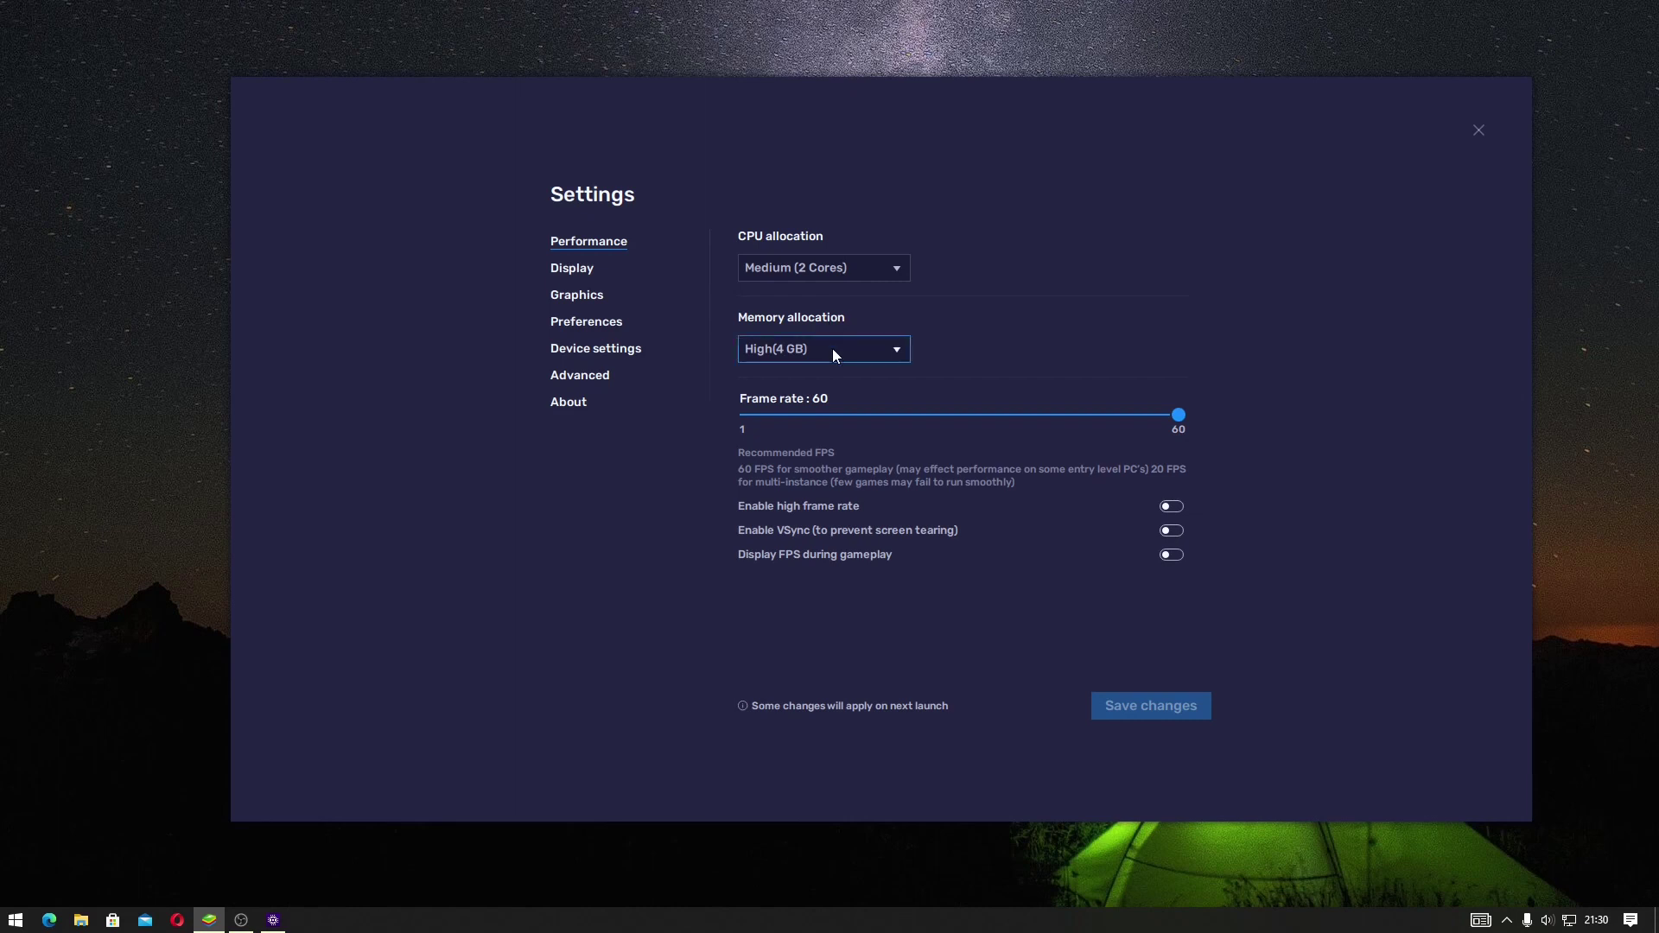
# - Try a custom memory allocation of 4500 MB and return the memory allocation to High (4 GB)
pyautogui.click(834, 350)
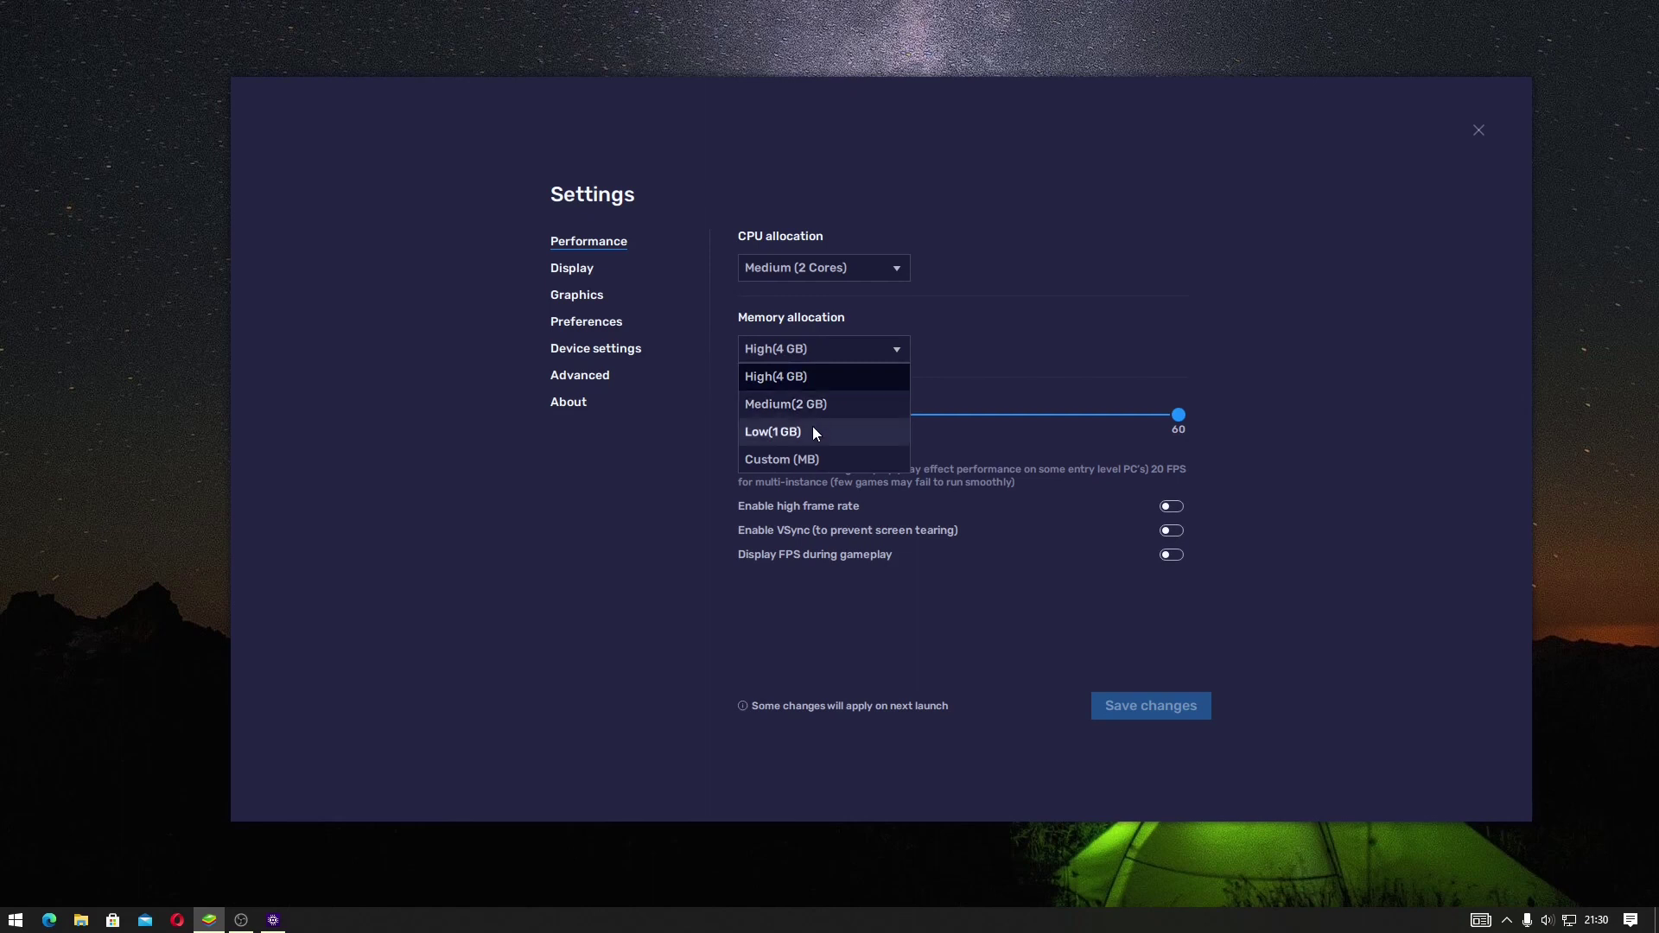
pyautogui.click(811, 459)
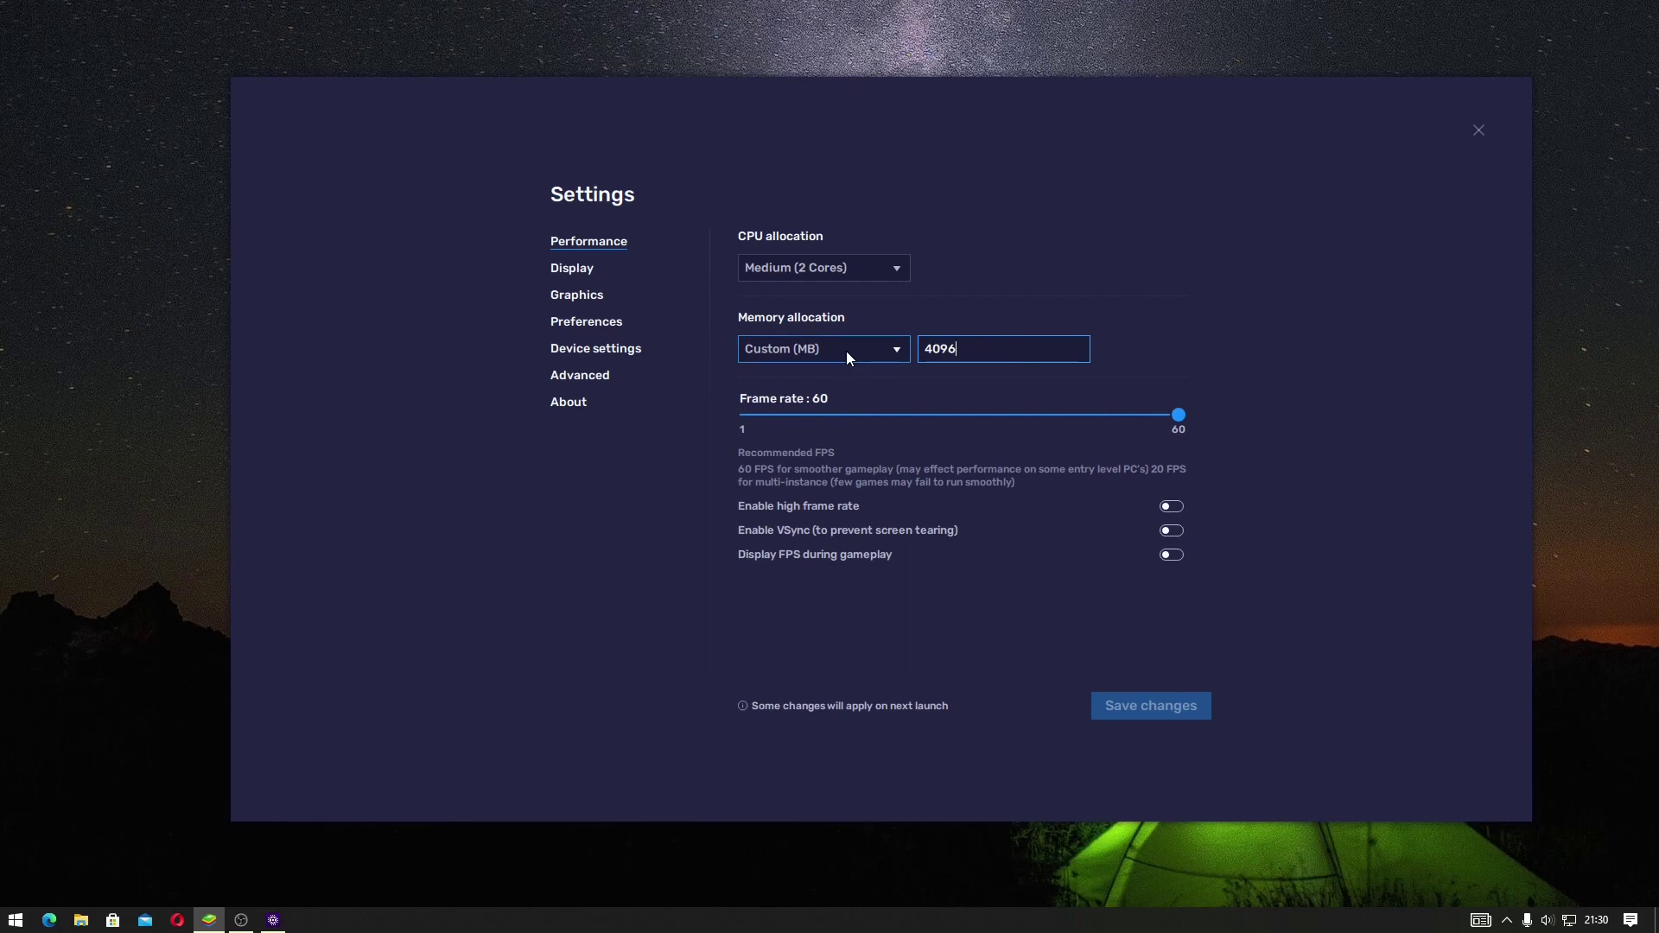
pyautogui.press('BackSpace')
pyautogui.press('BackSpace')
pyautogui.press('BackSpace')
pyautogui.press('BackSpace')
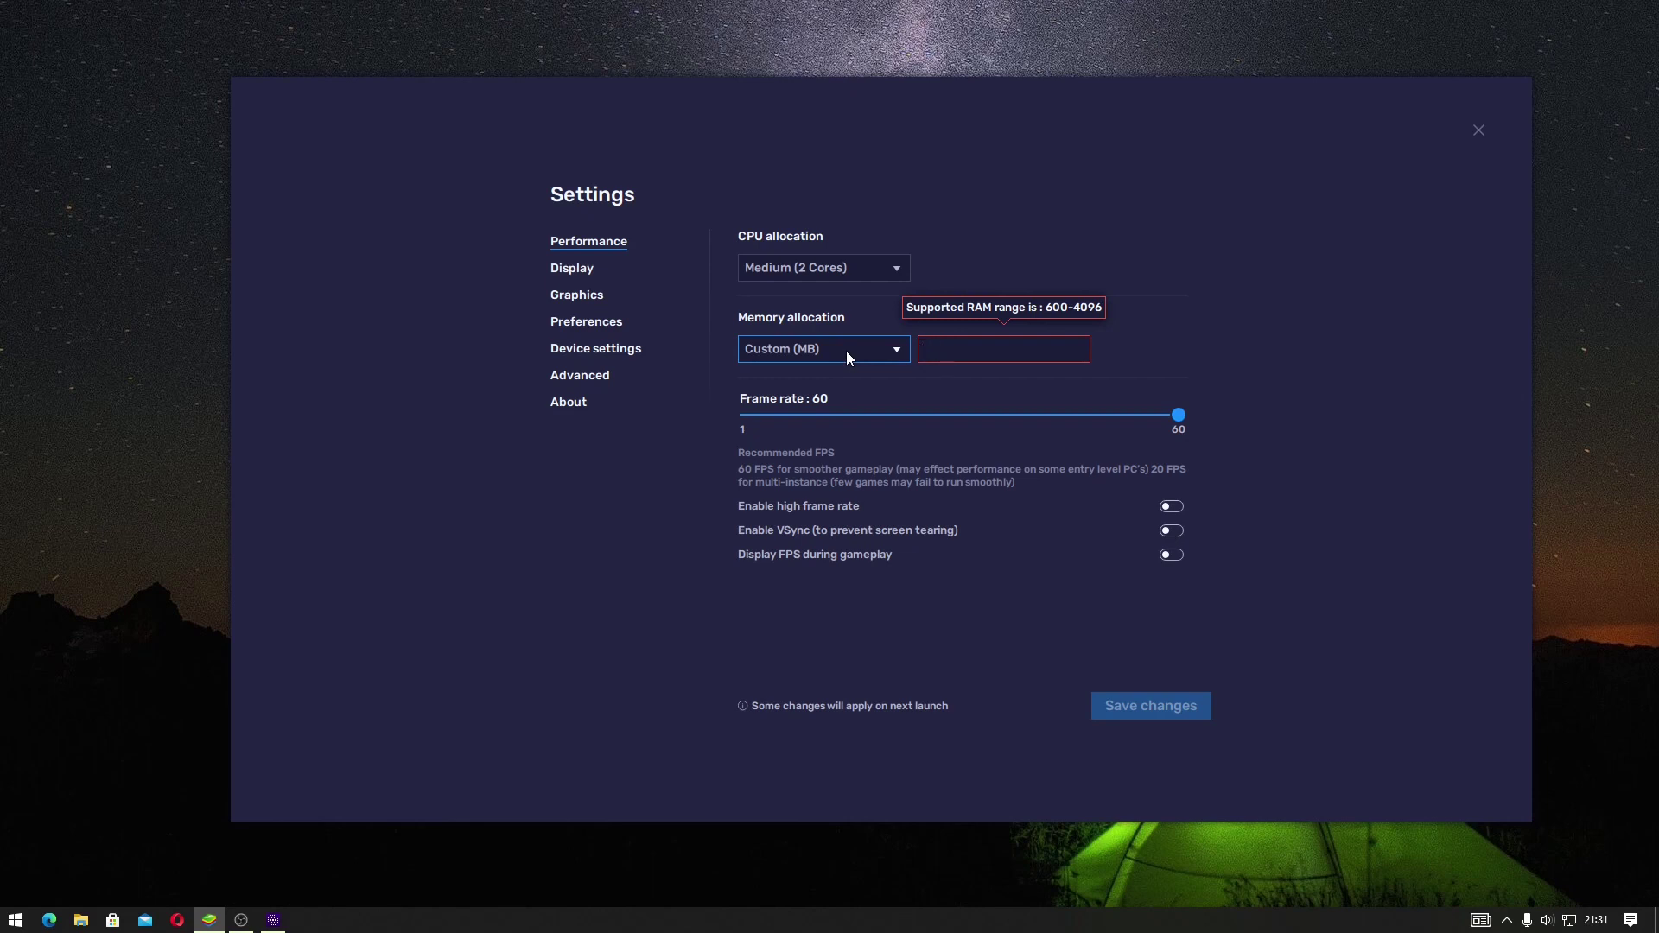
pyautogui.write('4500')
pyautogui.click(847, 351)
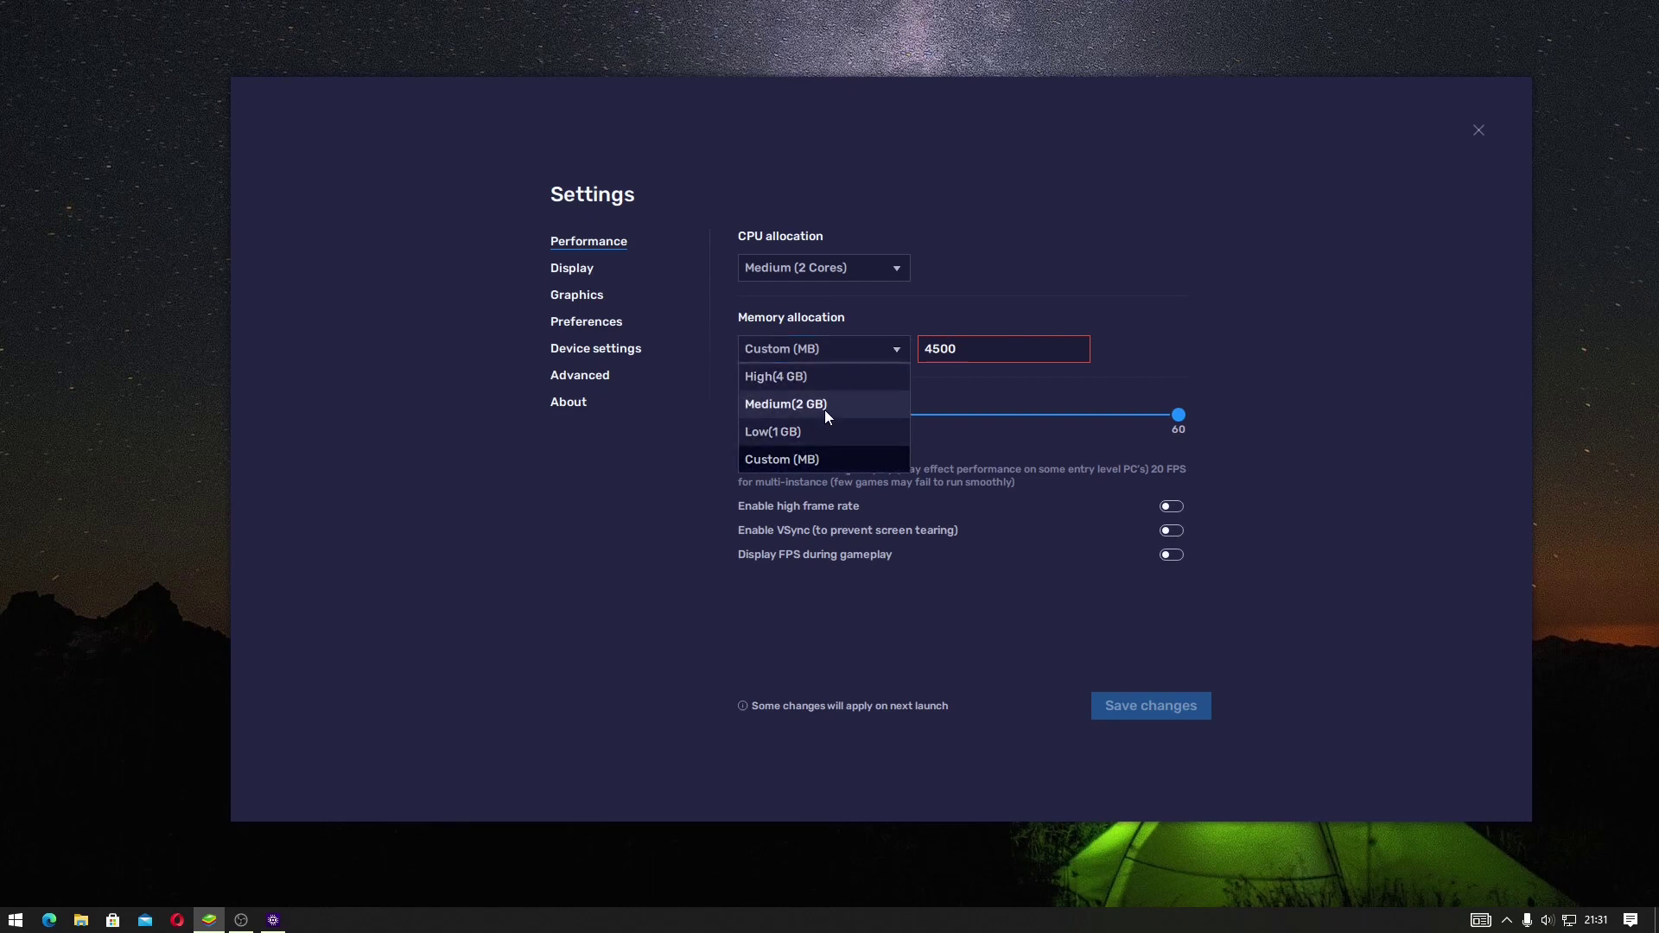
pyautogui.click(818, 386)
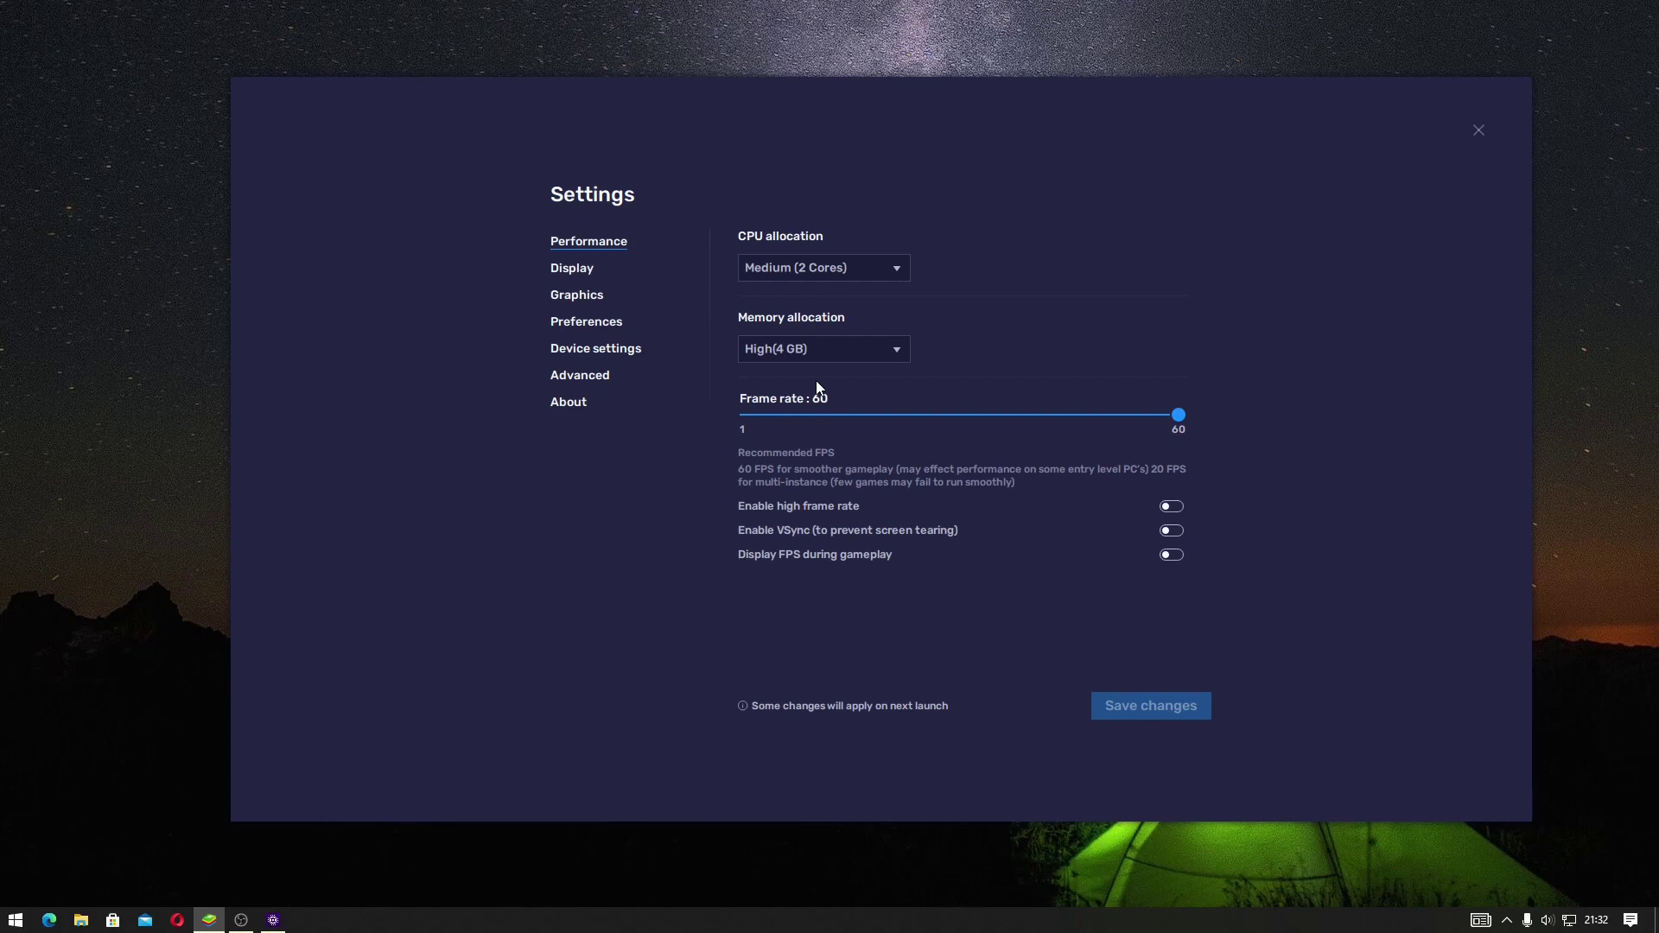
# - Switch to Task Manager and check the computer's installed and available memory
pyautogui.rightClick(690, 920)
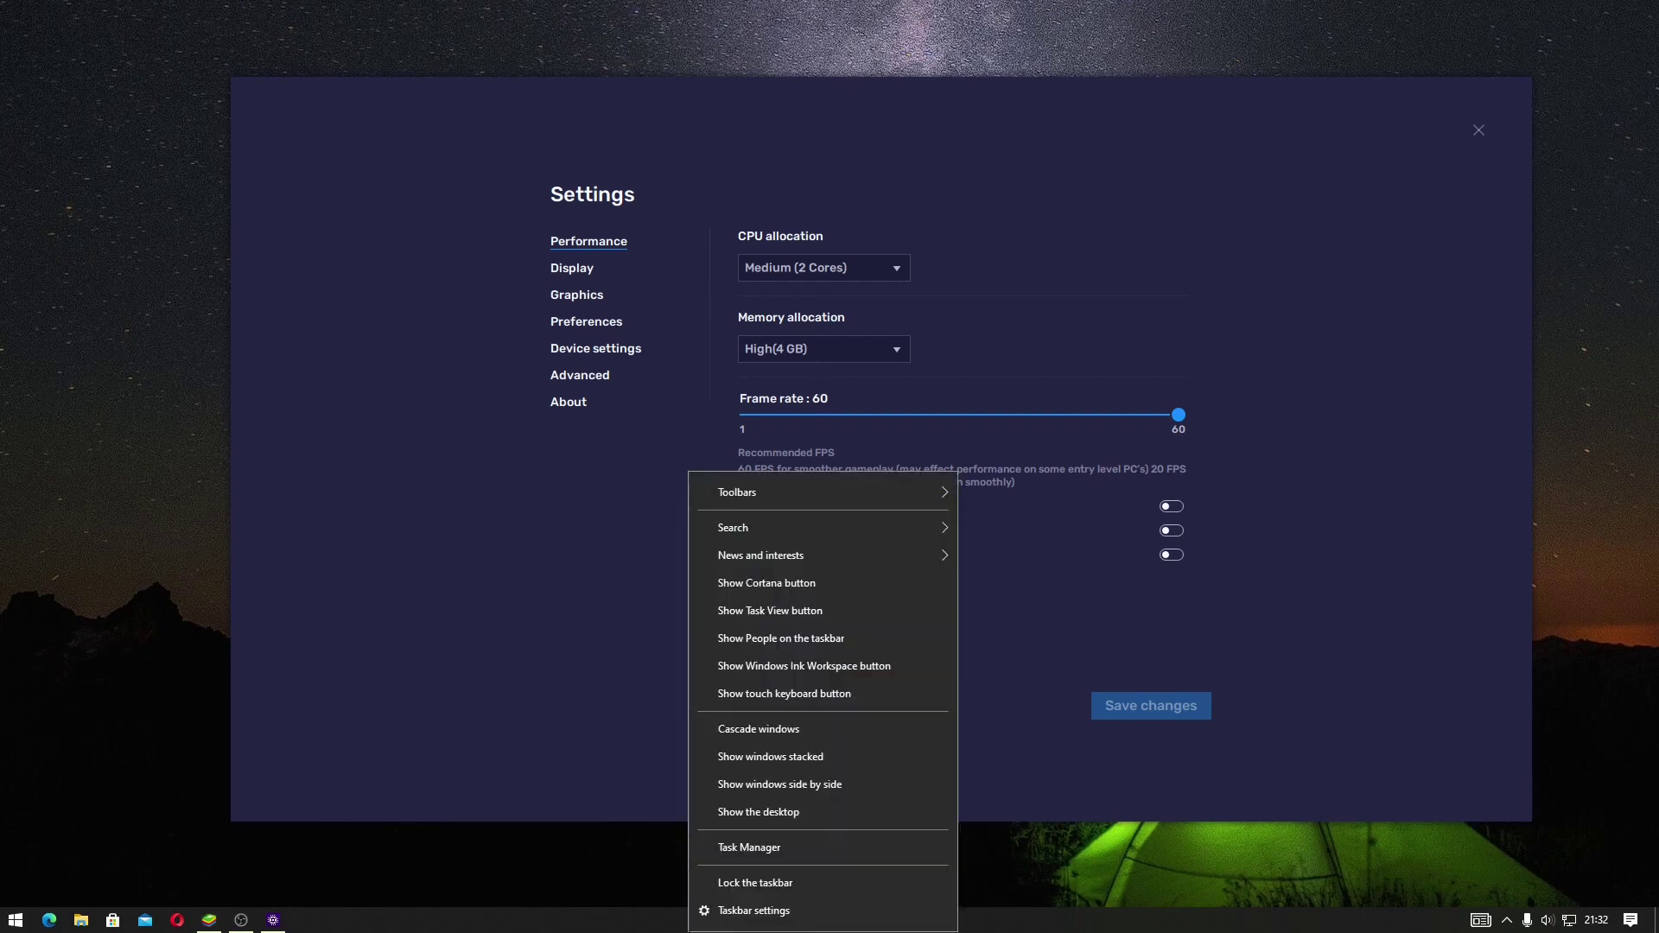
pyautogui.click(724, 852)
pyautogui.click(563, 175)
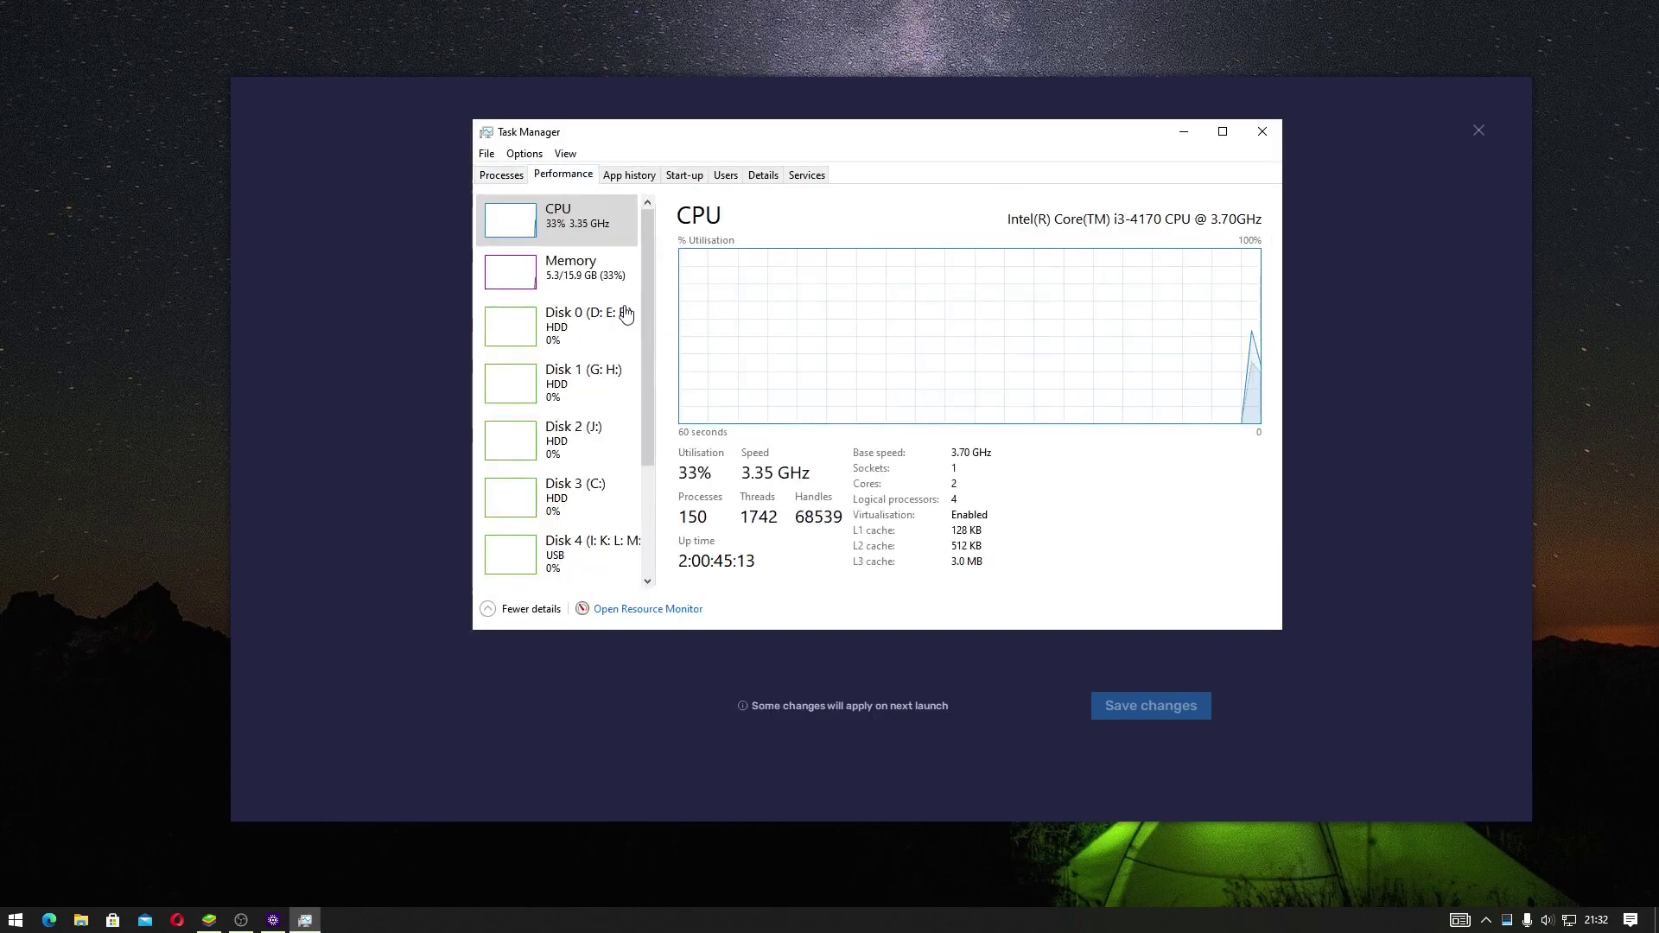
pyautogui.click(599, 290)
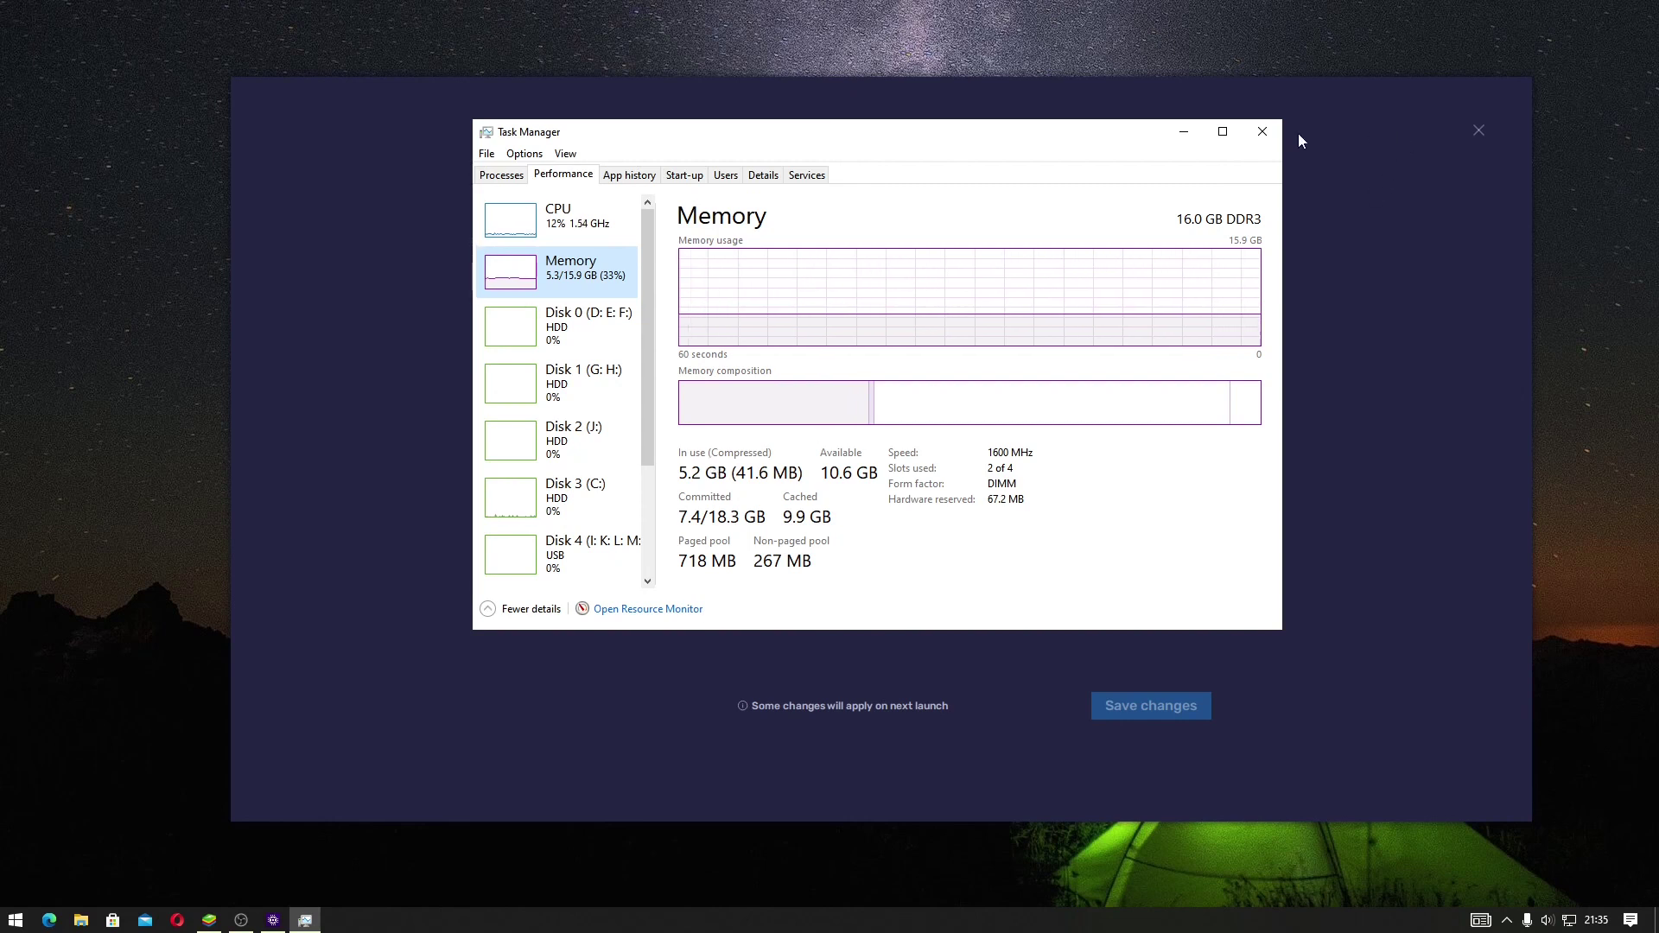
pyautogui.click(1262, 131)
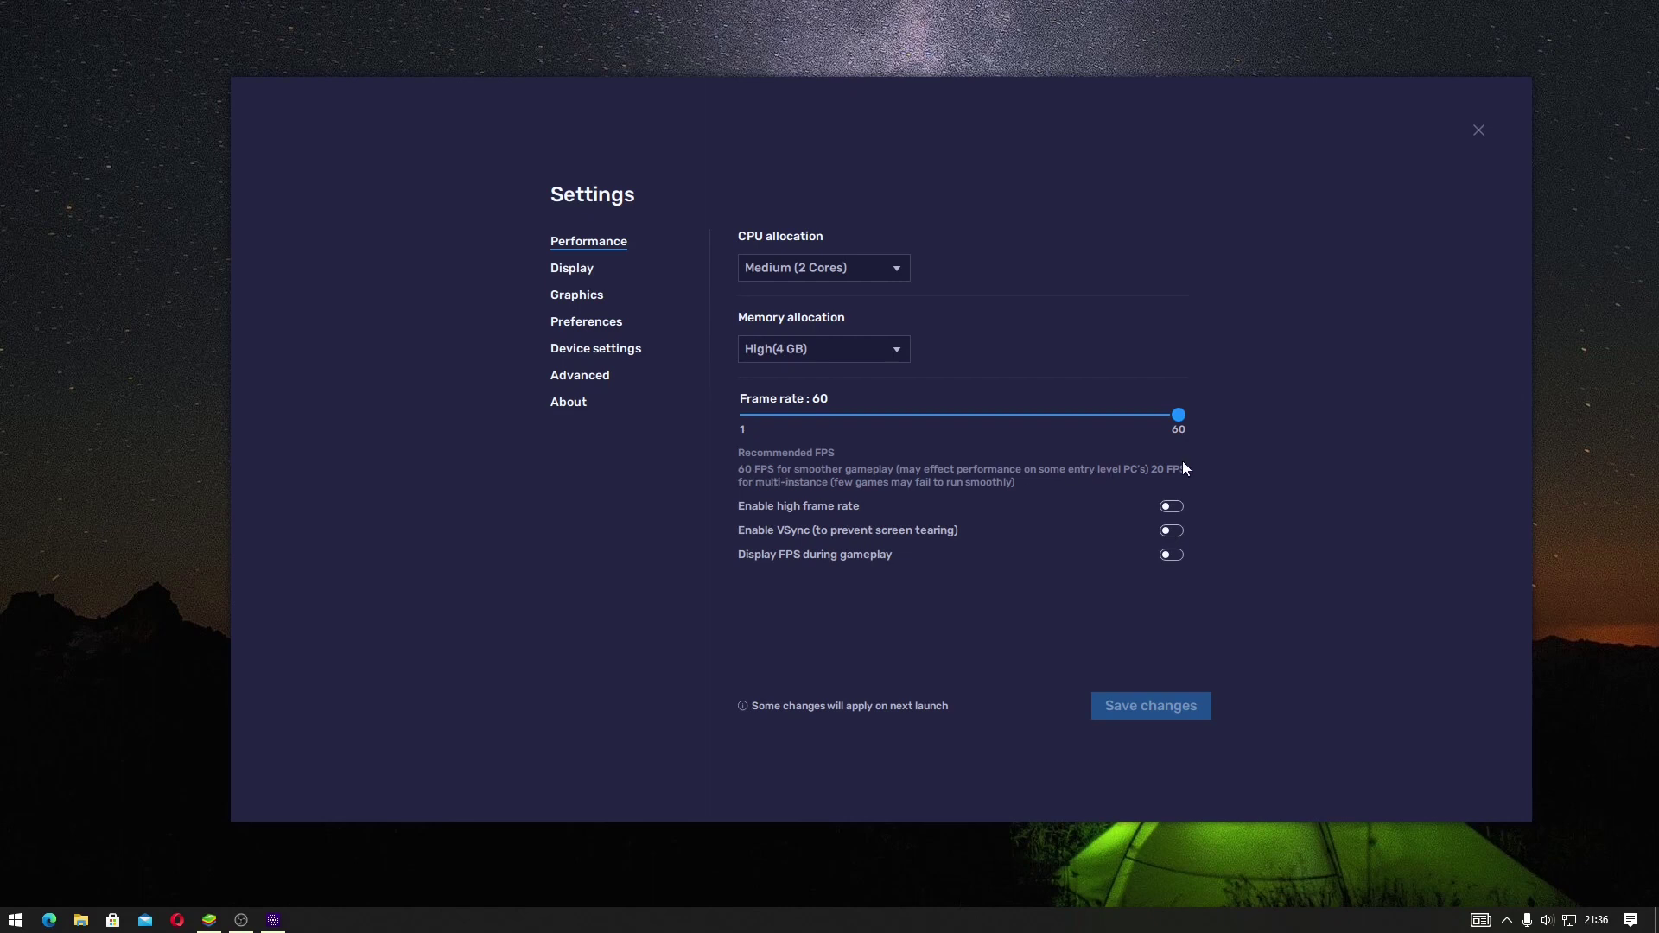
# - Lower the emulator's frame rate to 30 in the BlueStacks performance settings
pyautogui.moveTo(1179, 422); pyautogui.dragTo(961, 421)
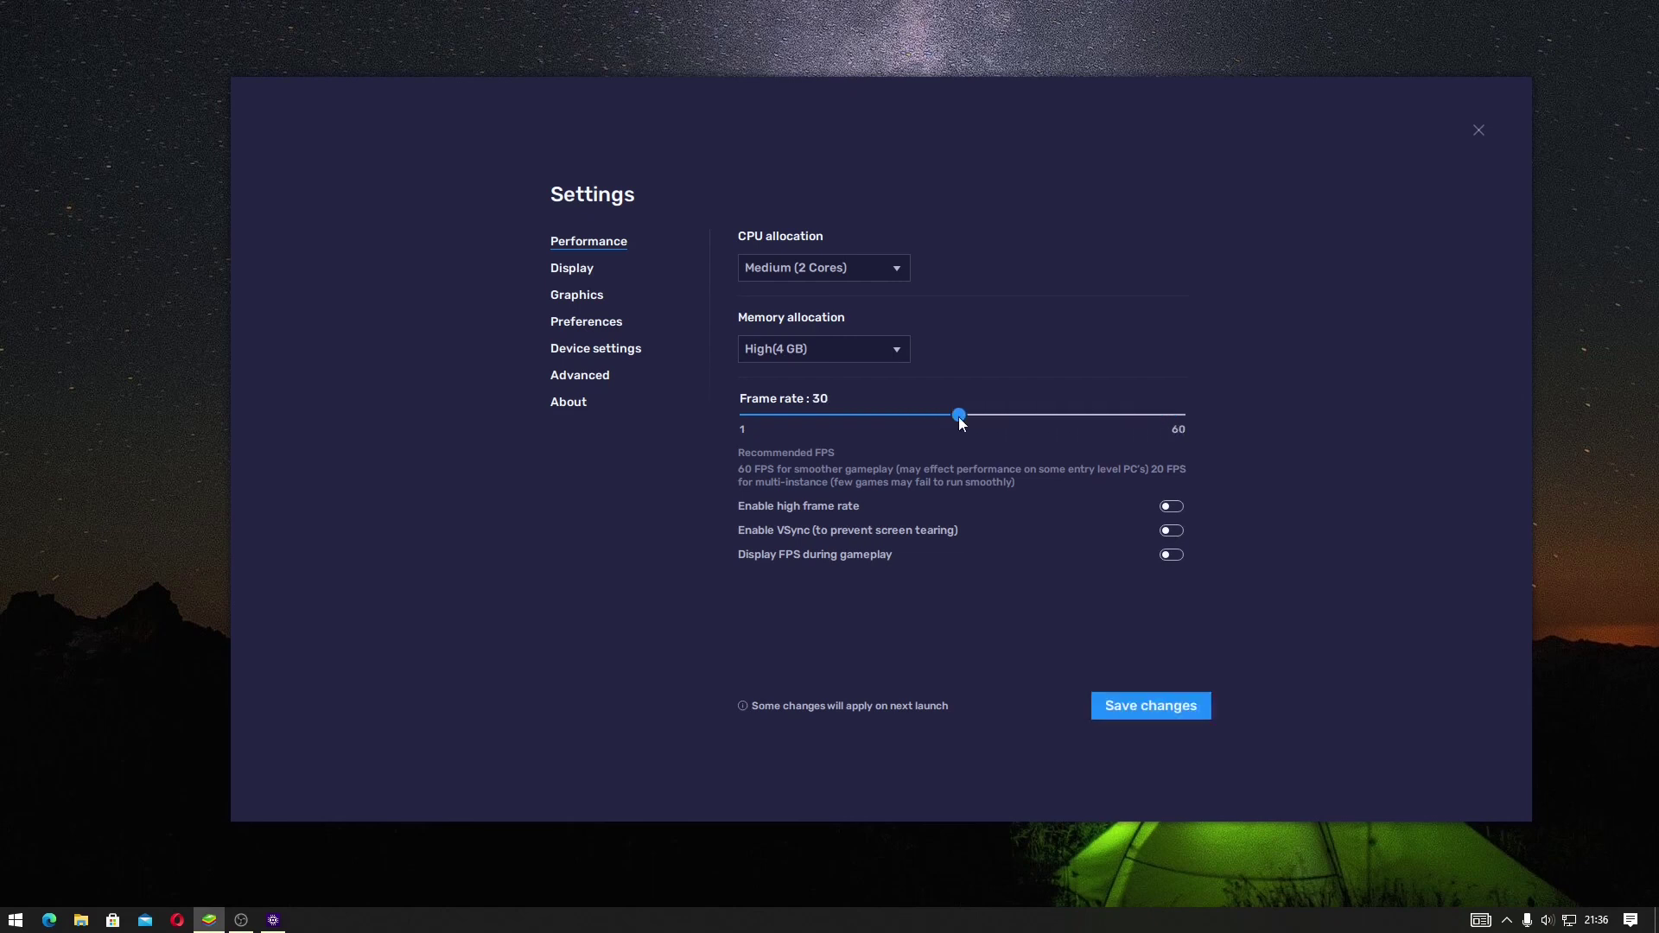